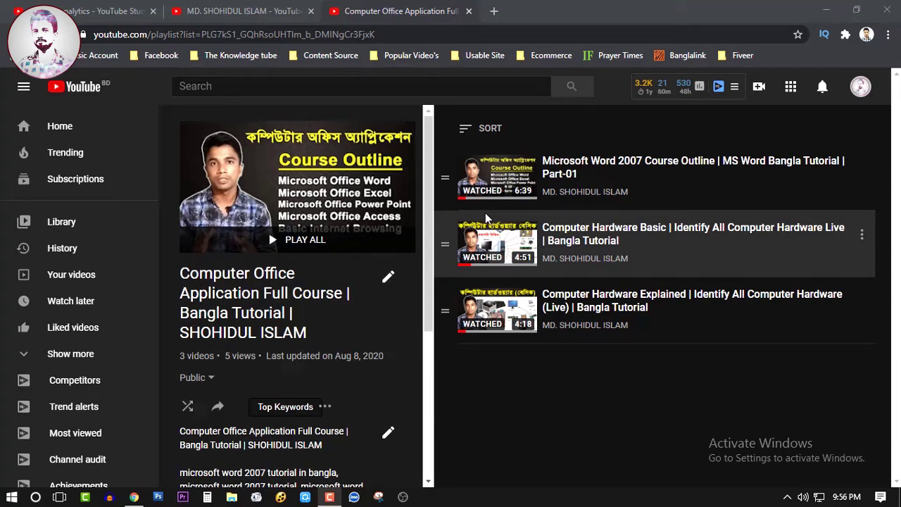
- Look over the YouTube Studio channel analytics, the course playlist and the channel page's name and subscriber details
click(228, 8)
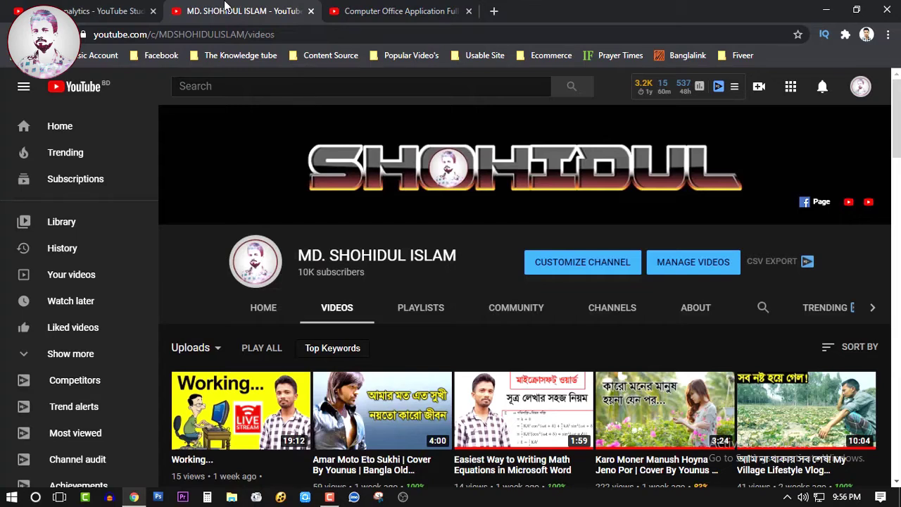
click(85, 7)
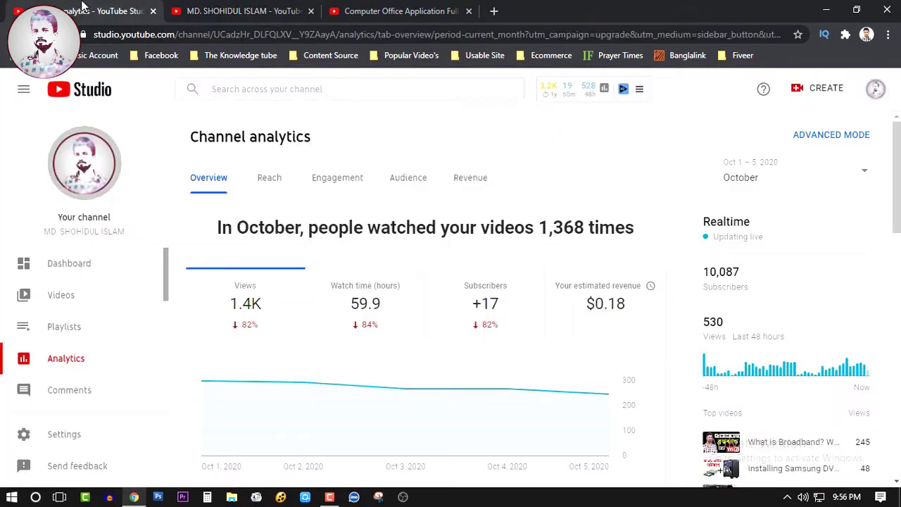
click(231, 9)
click(359, 10)
click(267, 7)
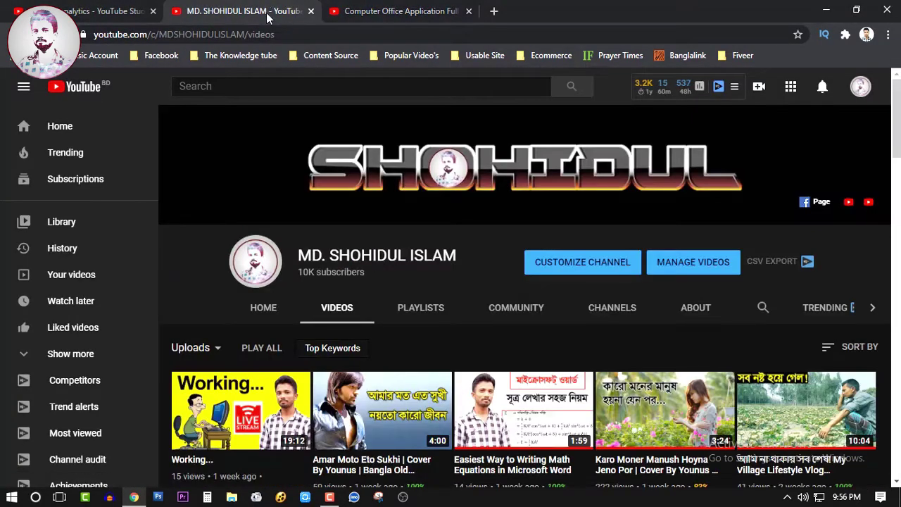
triple_click(325, 255)
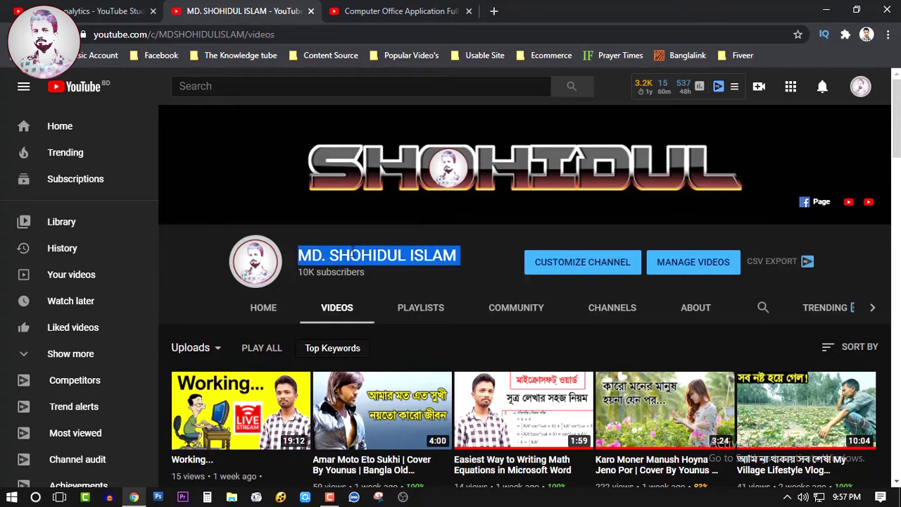
scroll(353, 253, down, 2)
scroll(355, 198, up, 1)
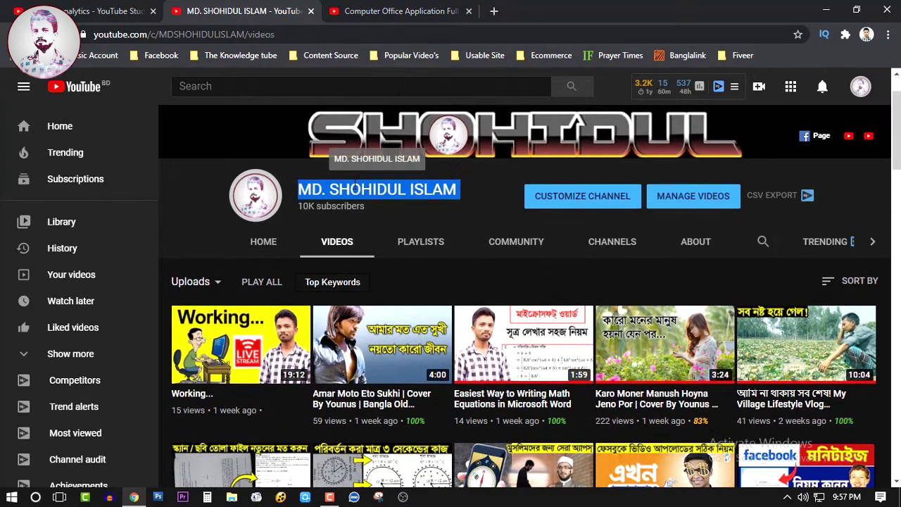
click(355, 185)
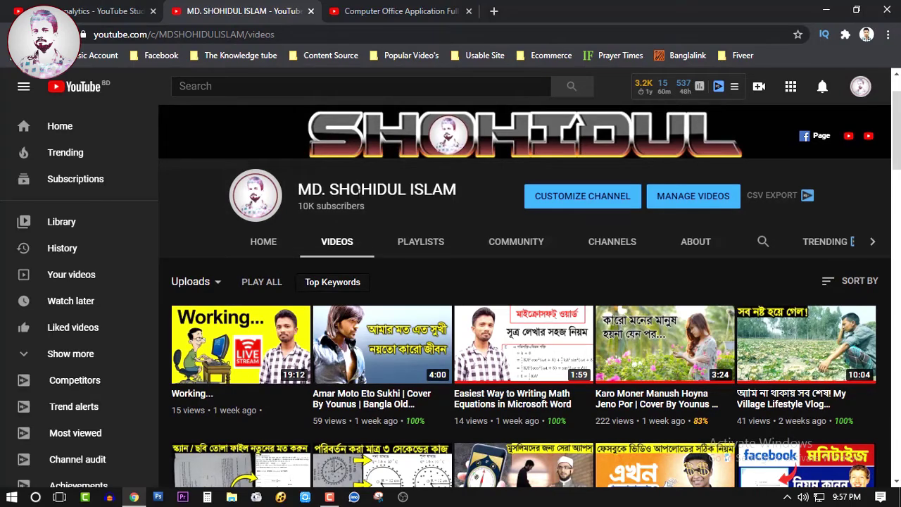
- Browse the channel's uploaded videos, from the newest to the older ones
scroll(357, 188, down, 5)
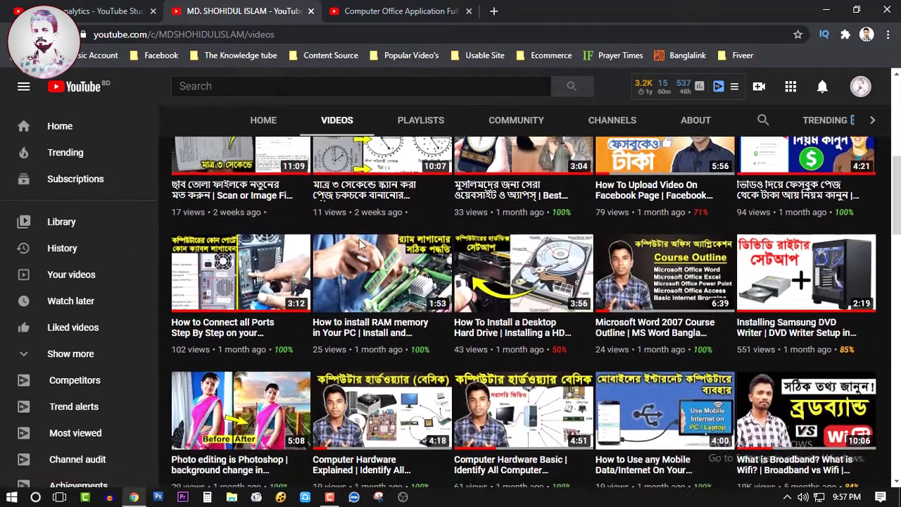
scroll(362, 253, down, 6)
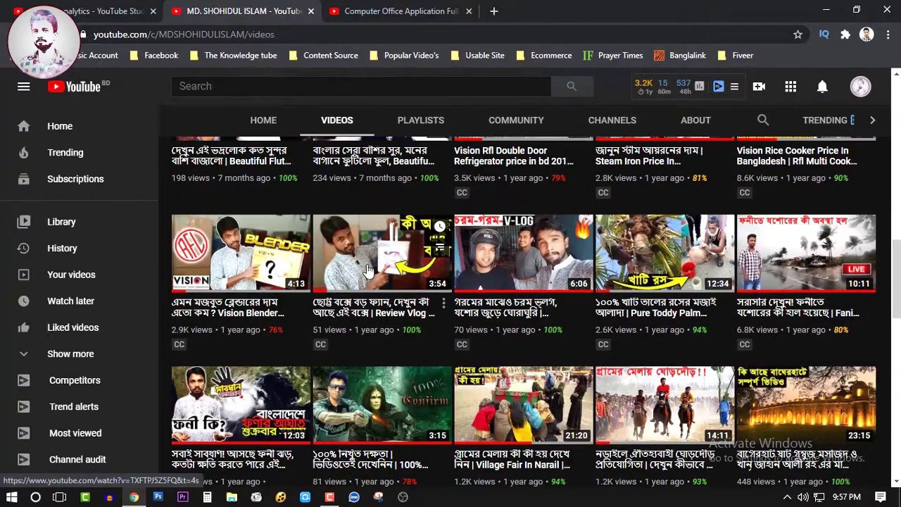
scroll(367, 271, up, 10)
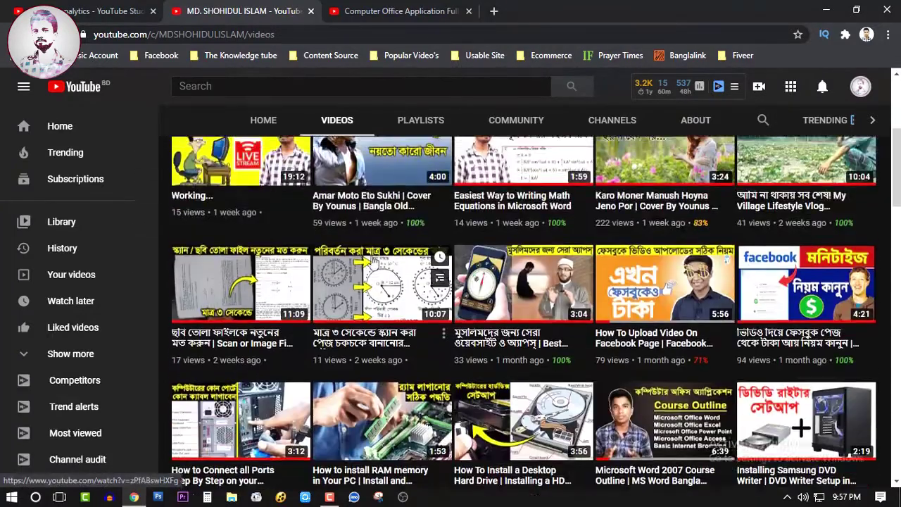
scroll(373, 264, up, 2)
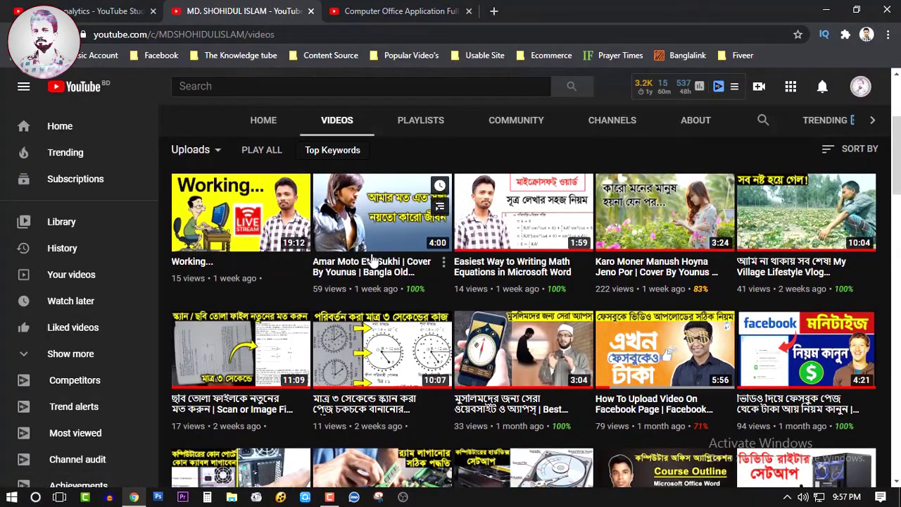
scroll(375, 257, up, 1)
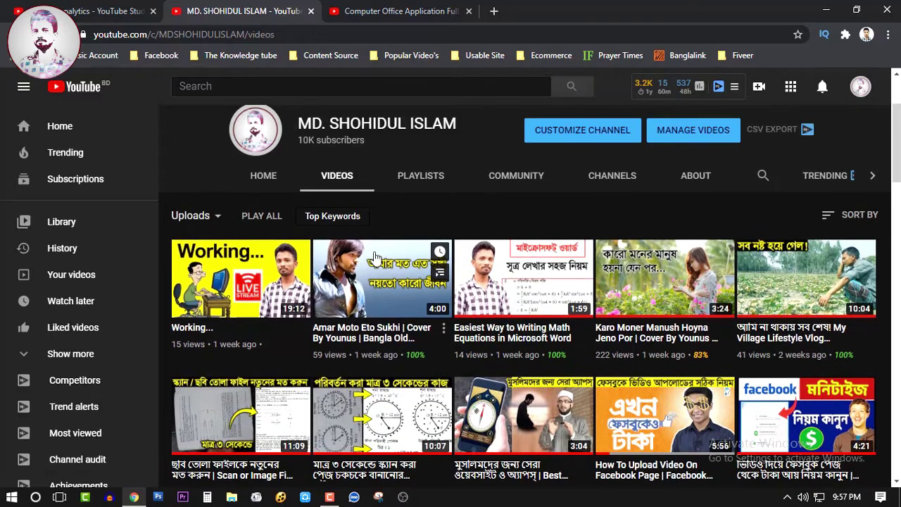
scroll(377, 258, up, 1)
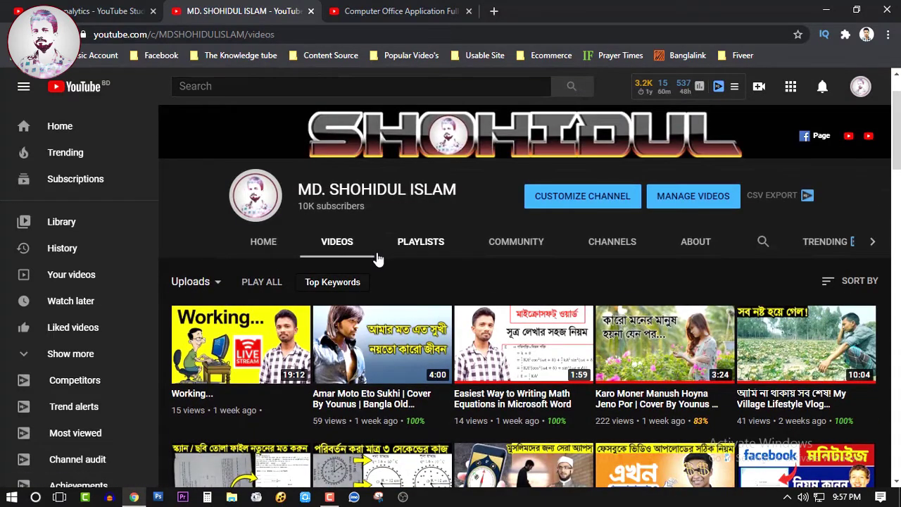
scroll(397, 333, down, 1)
scroll(397, 333, up, 1)
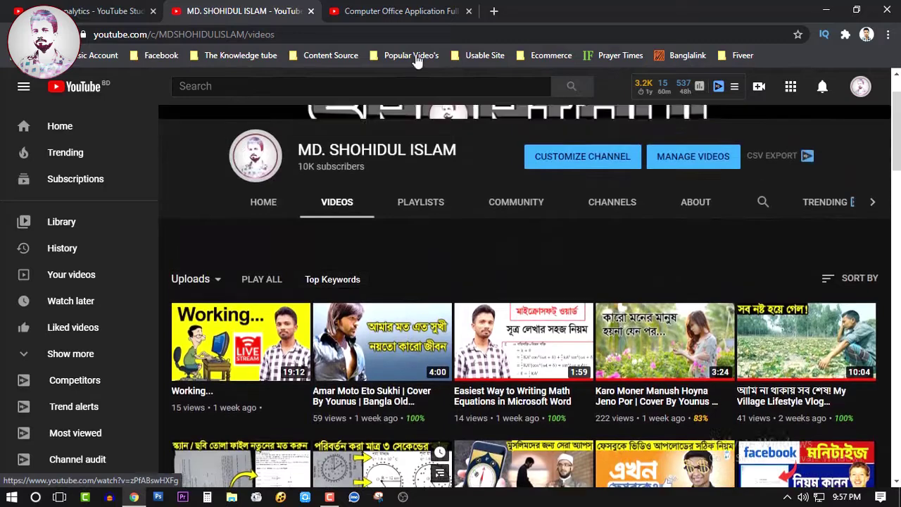
- Bring up the Computer Office Application Full Course playlist again and minimize the browser to reveal the desktop
click(415, 11)
click(245, 9)
click(402, 10)
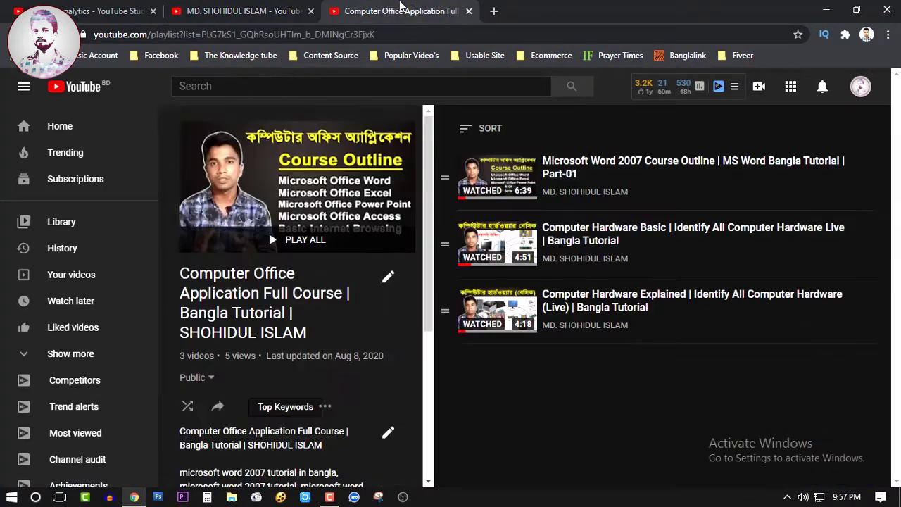
click(827, 14)
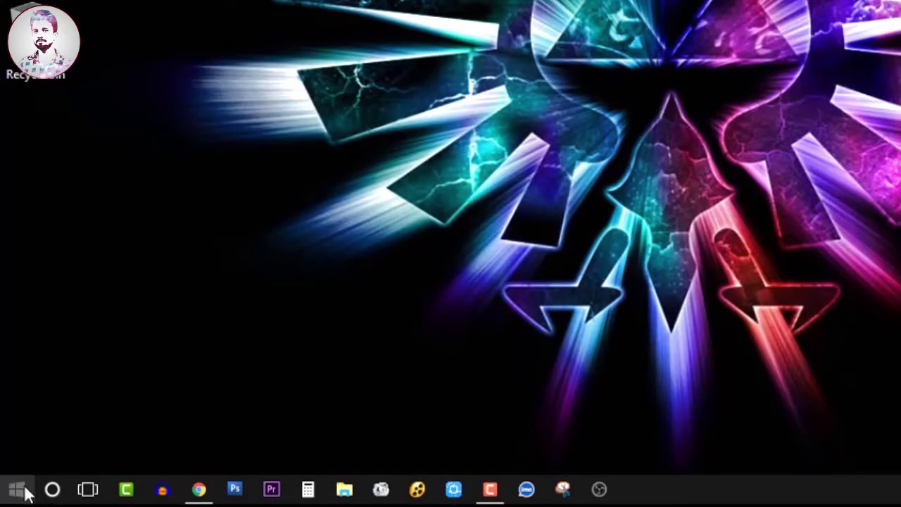
- Launch Microsoft Office Word 2007 from the Microsoft Office group of installed programs
click(17, 490)
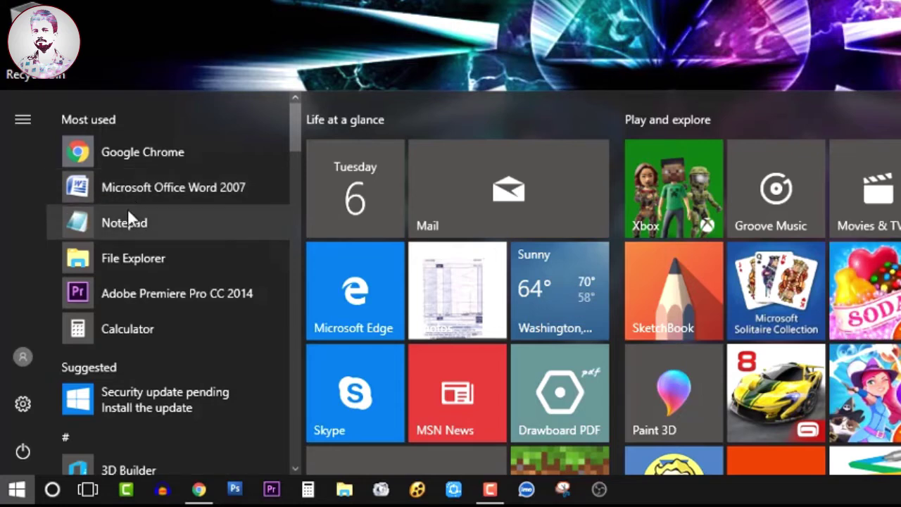
scroll(129, 227, down, 5)
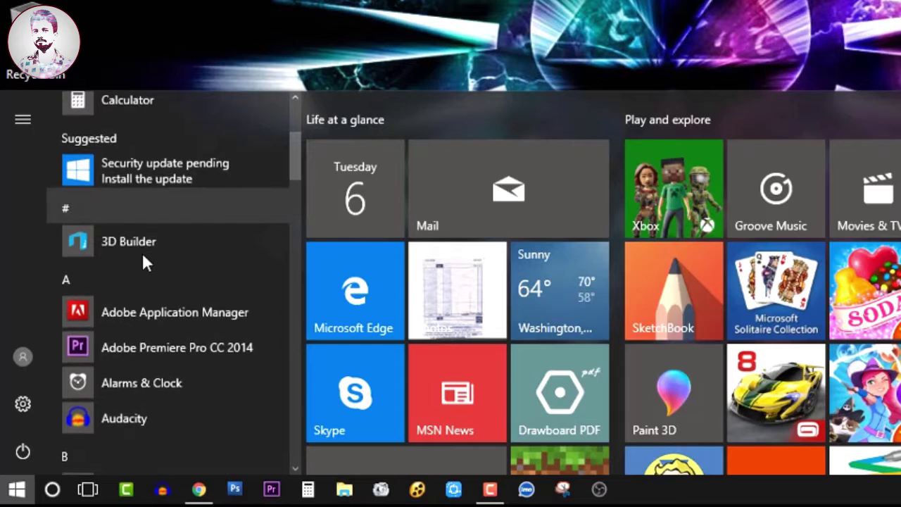
scroll(143, 257, down, 10)
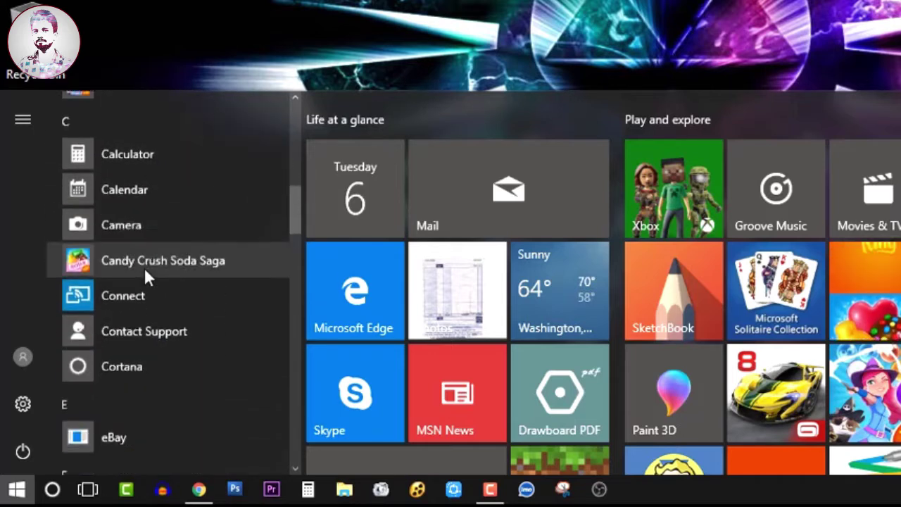
scroll(145, 280, down, 10)
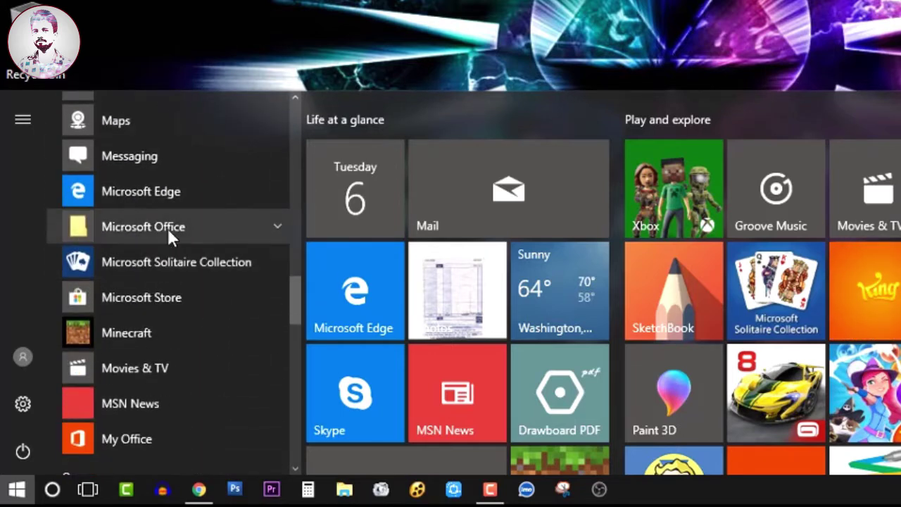
click(168, 227)
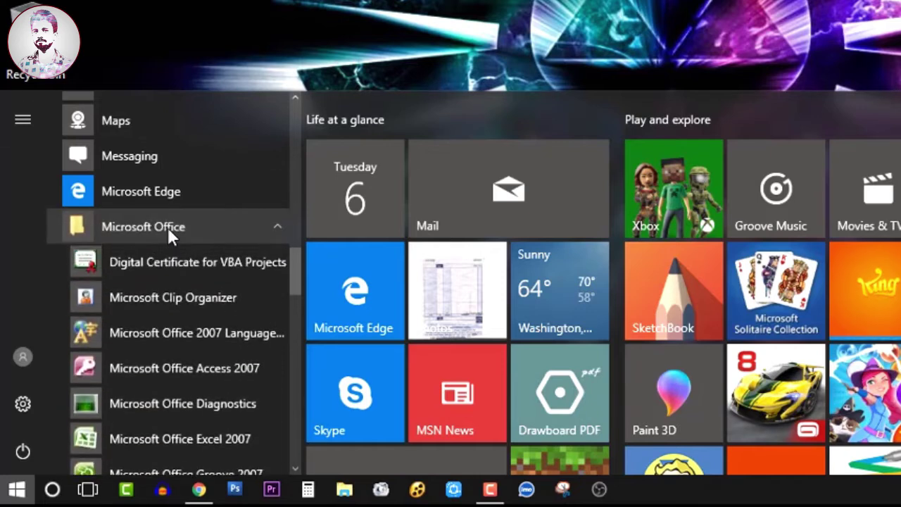
scroll(168, 232, down, 1)
scroll(165, 232, down, 5)
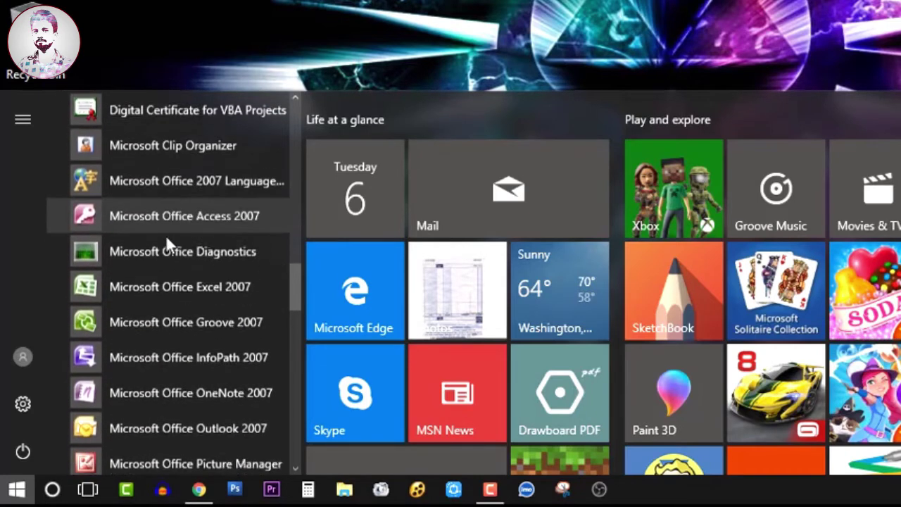
scroll(165, 243, down, 5)
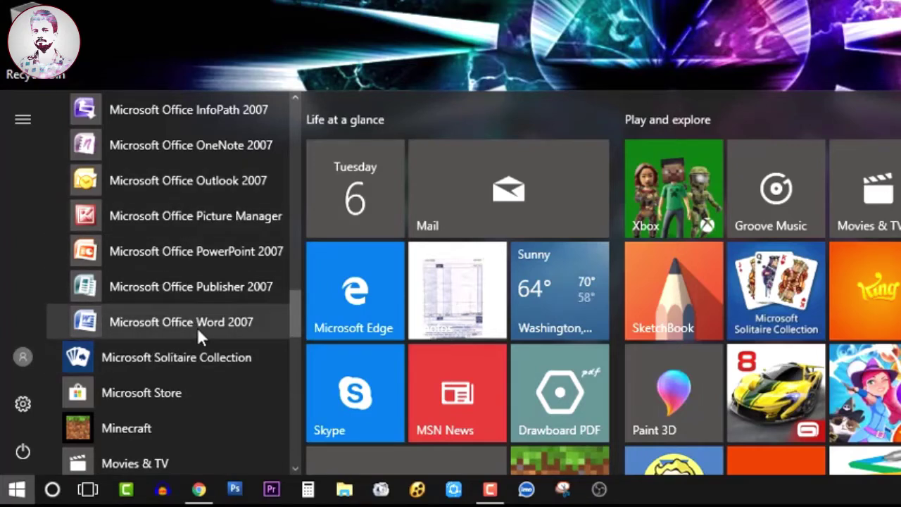
scroll(197, 325, up, 3)
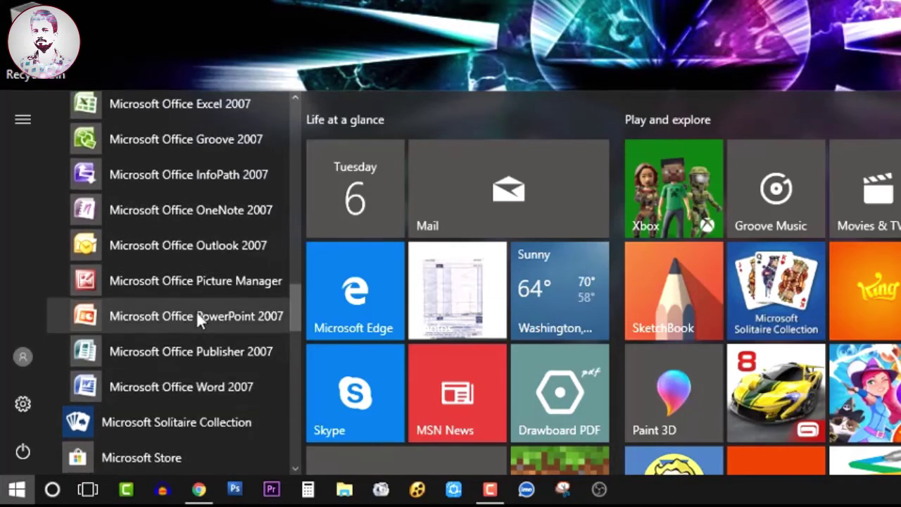
scroll(151, 282, down, 2)
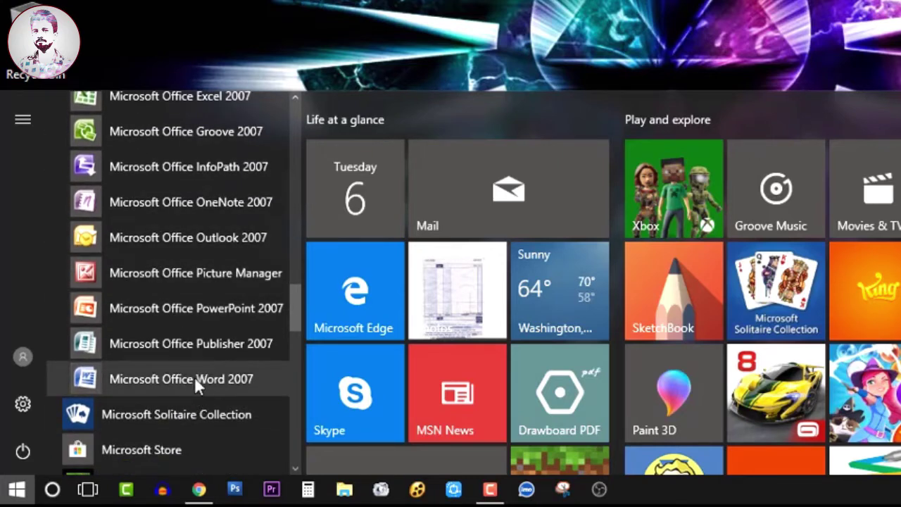
click(195, 379)
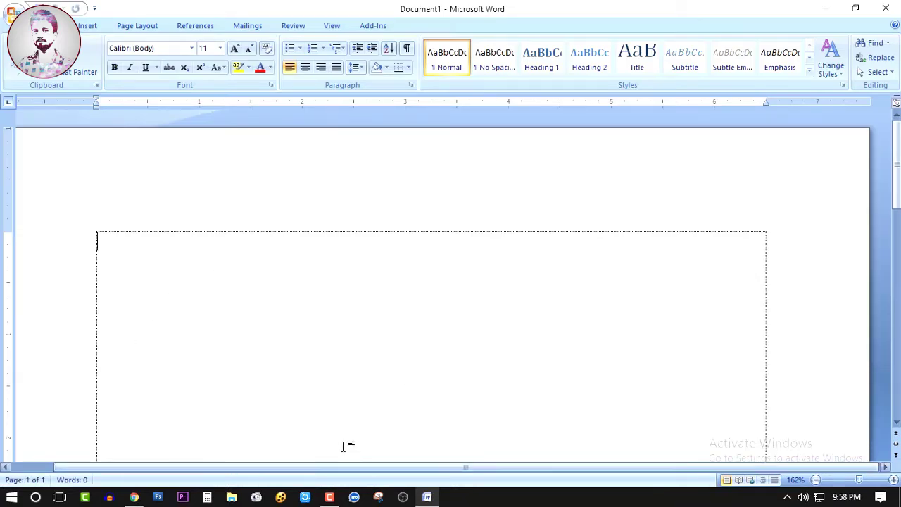
- Look over the blank page of Document1 and close Word
scroll(250, 285, down, 3)
scroll(250, 285, up, 3)
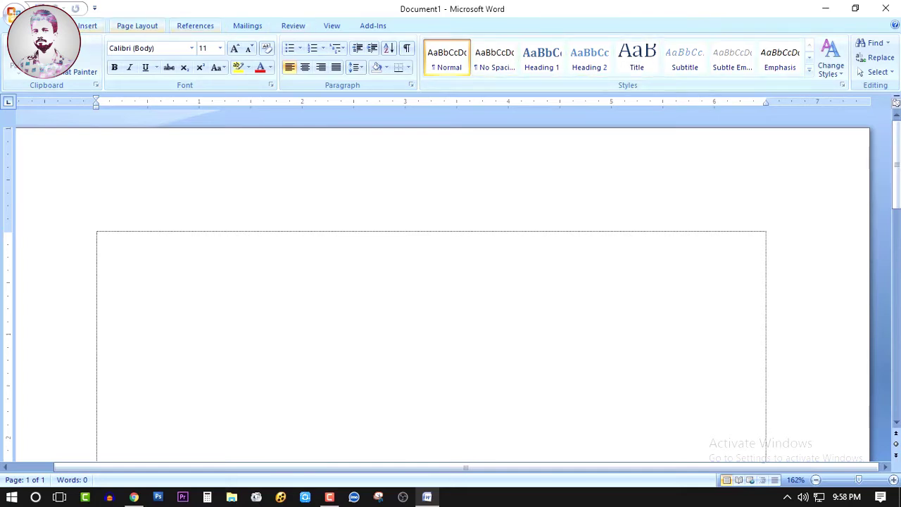
scroll(284, 349, down, 2)
scroll(284, 350, down, 1)
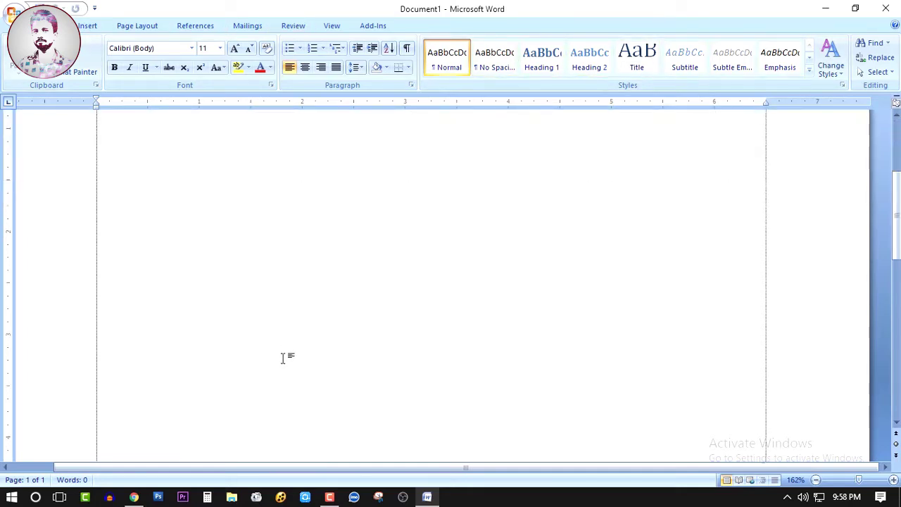
scroll(279, 345, up, 2)
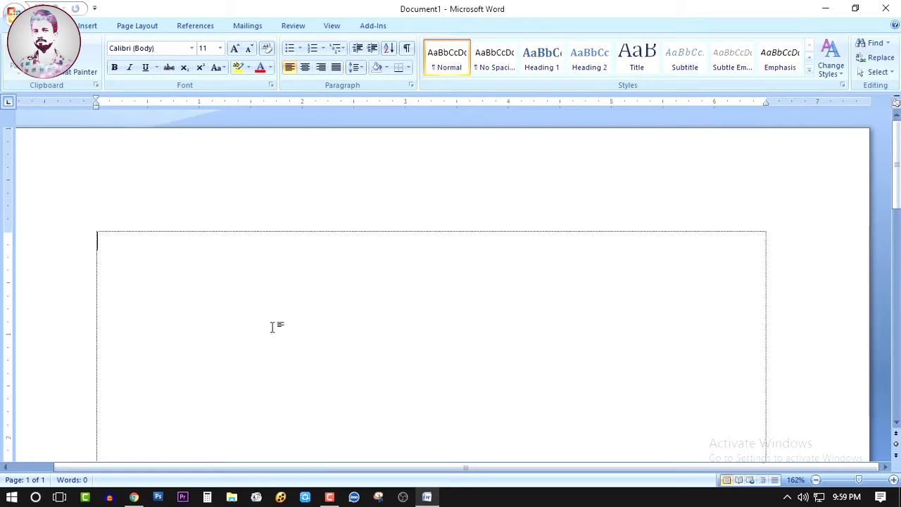
click(886, 8)
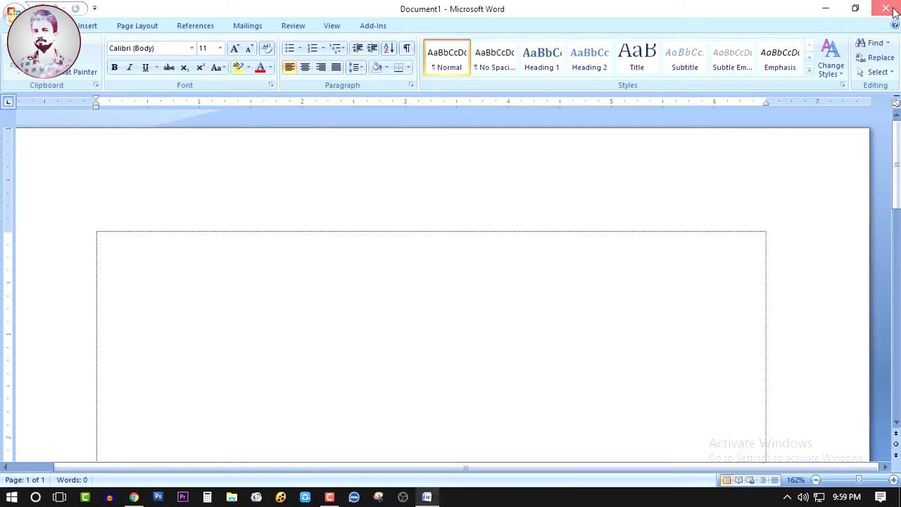
- Pin Microsoft Office Word 2007 from the Microsoft Office program group to Start
click(21, 499)
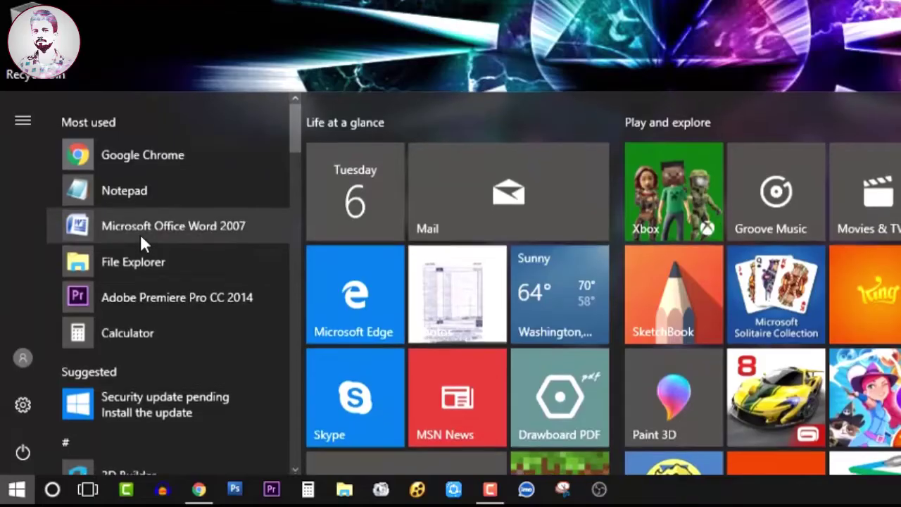
scroll(99, 338, down, 3)
scroll(156, 286, down, 10)
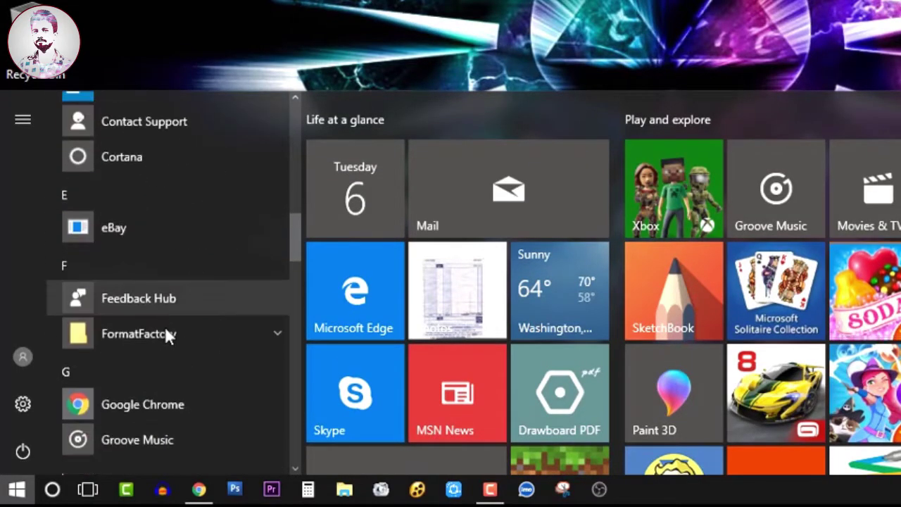
click(203, 238)
click(203, 238)
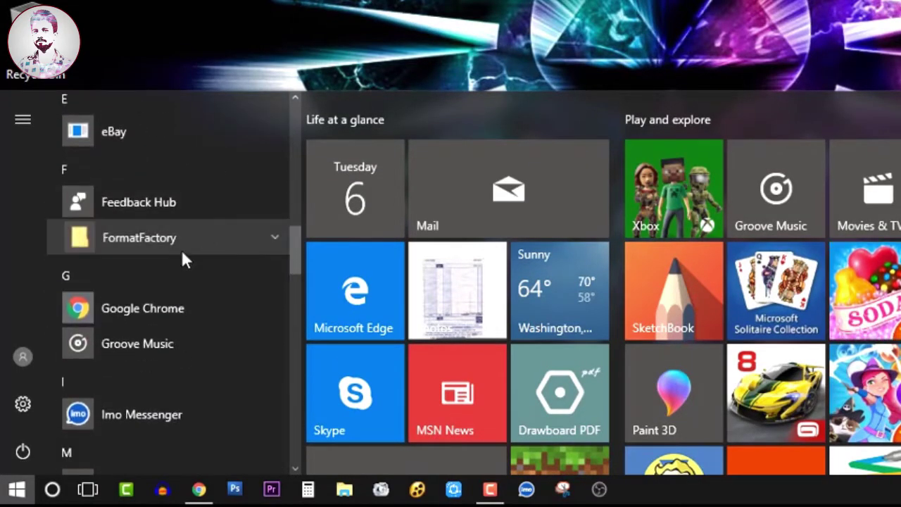
scroll(156, 275, down, 5)
click(173, 280)
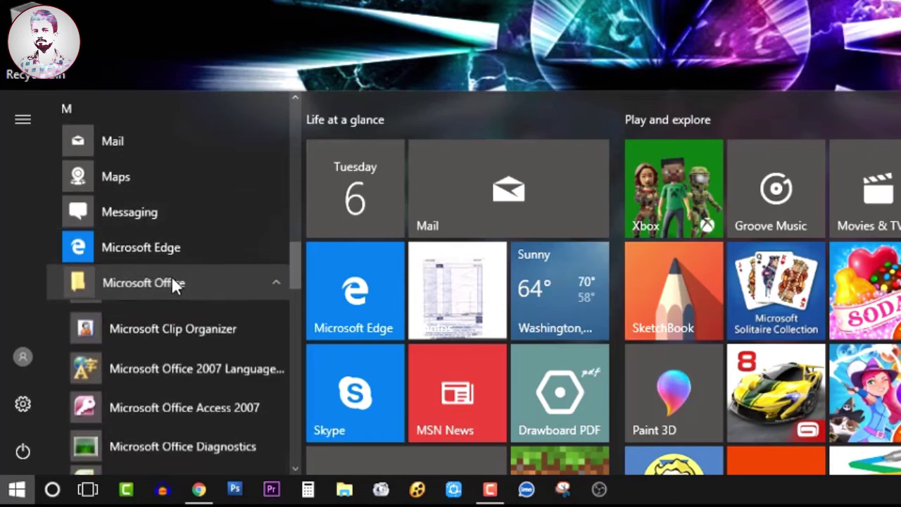
scroll(157, 312, down, 5)
scroll(157, 321, down, 3)
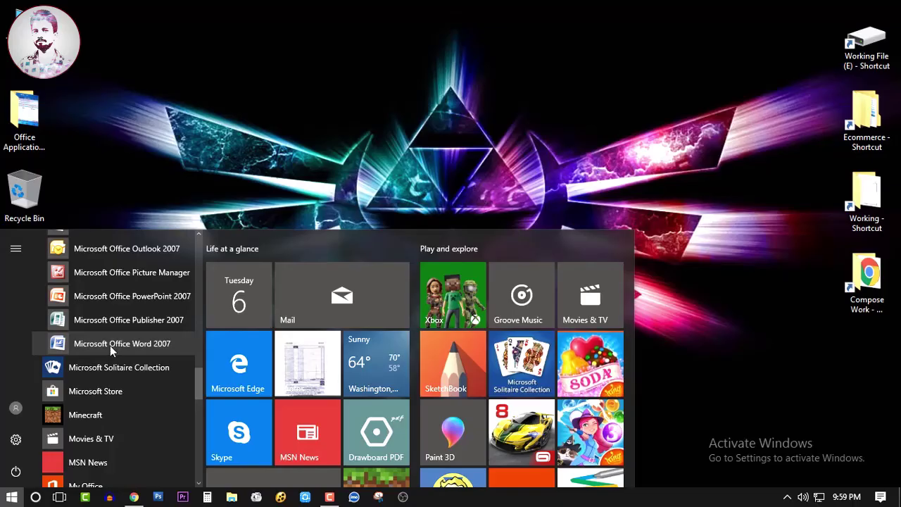
right_click(163, 263)
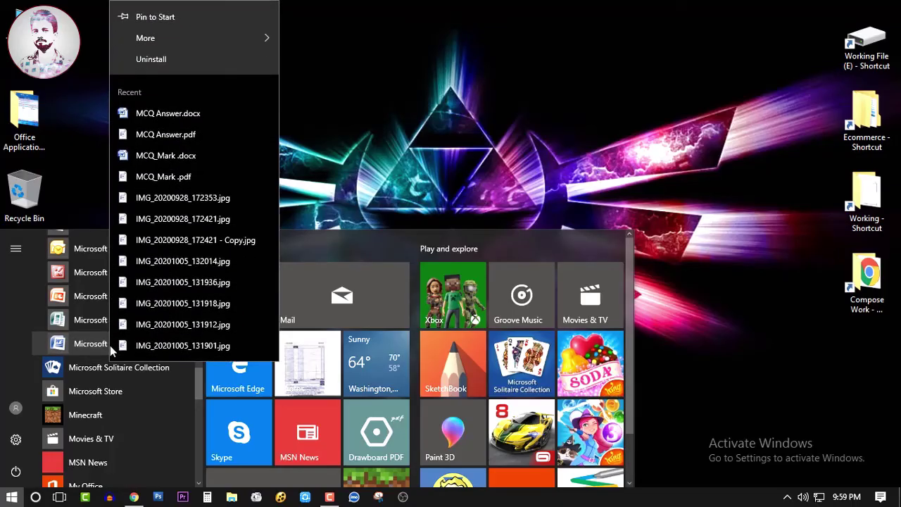
click(173, 20)
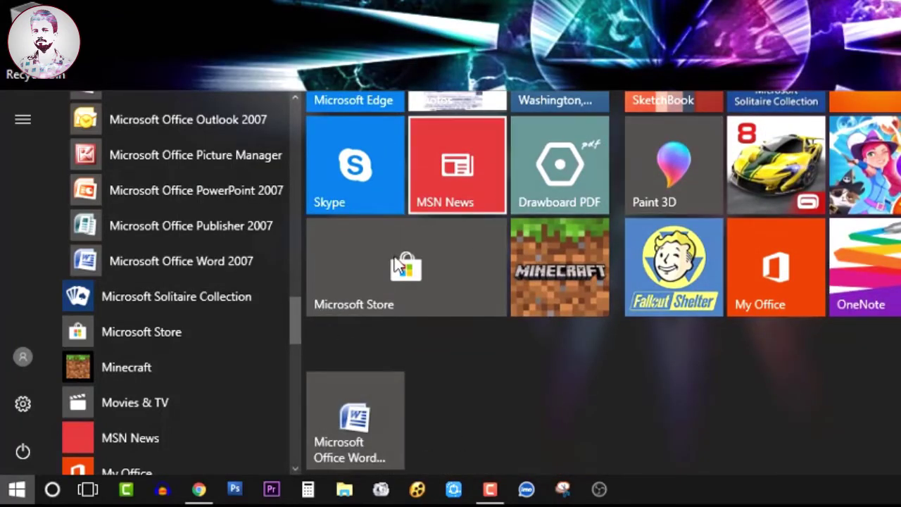
key(Escape)
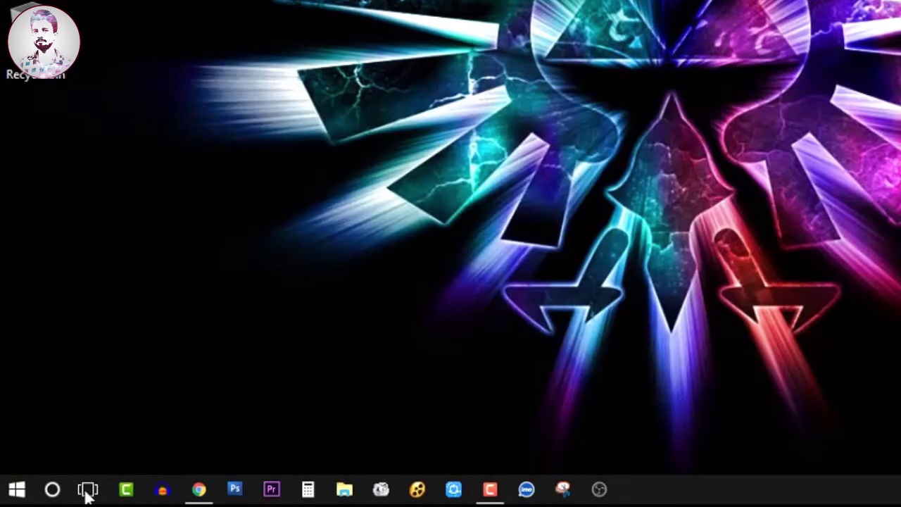
- Launch Microsoft Office Word 2007 from its pinned Start tile and close the blank document
click(17, 491)
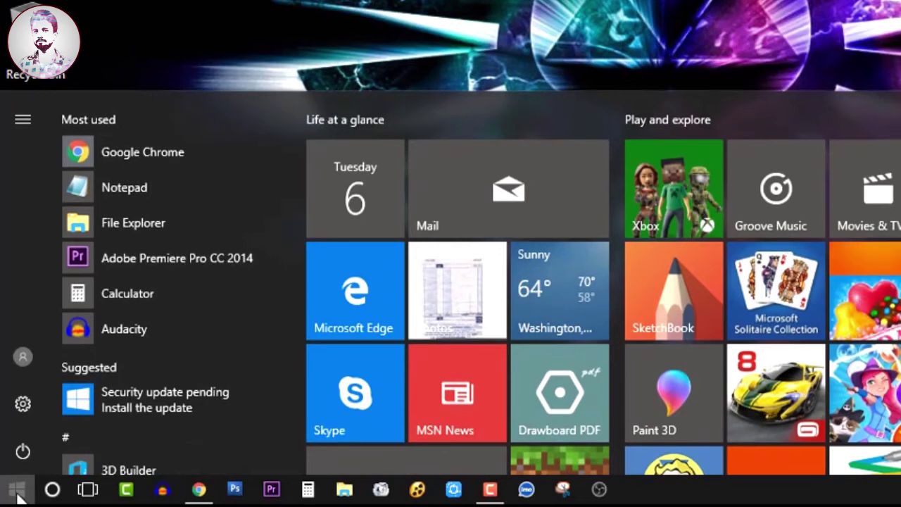
scroll(566, 271, down, 3)
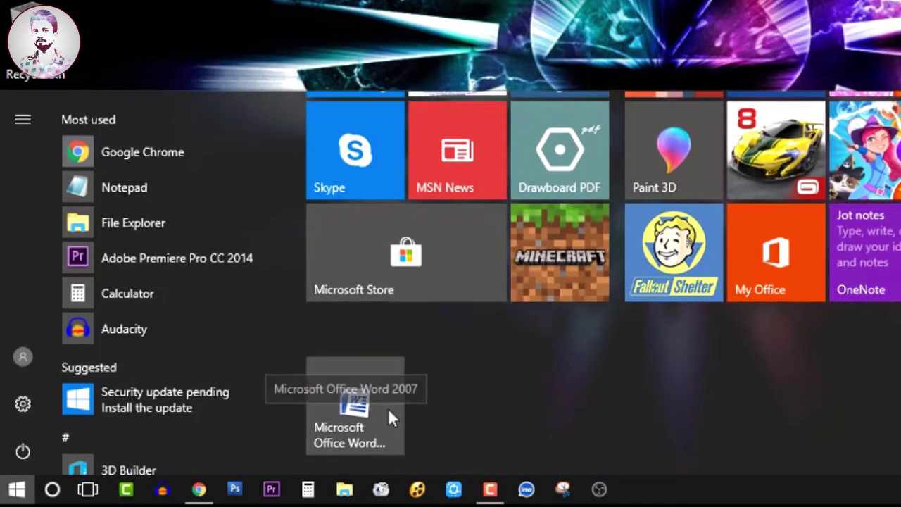
scroll(368, 420, up, 3)
scroll(368, 420, down, 3)
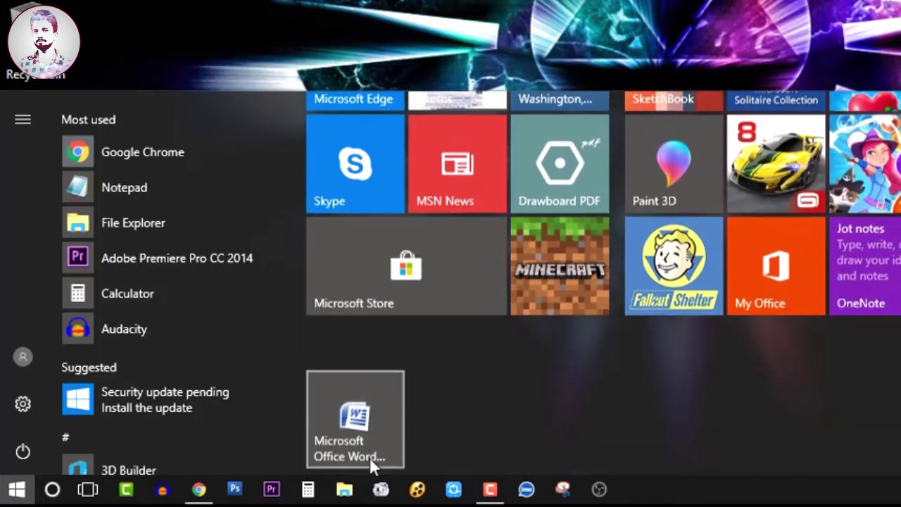
click(356, 409)
key(super)
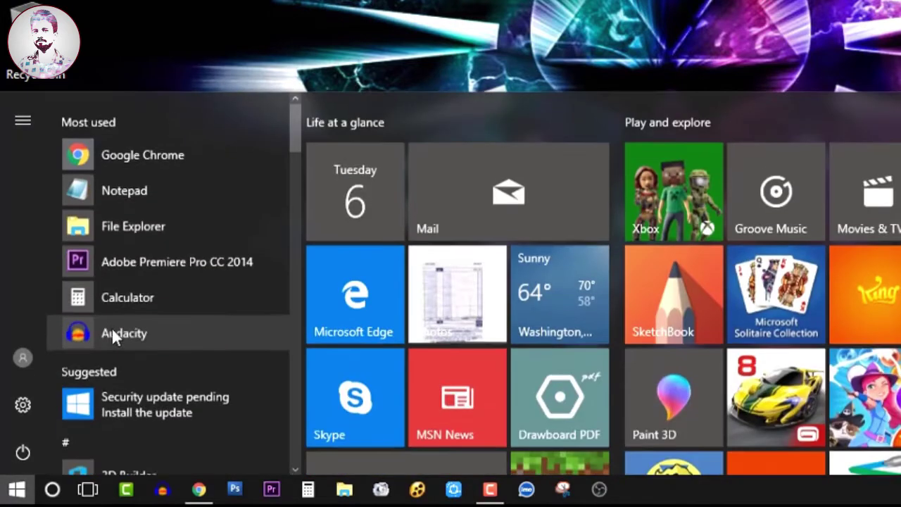
scroll(137, 295, down, 5)
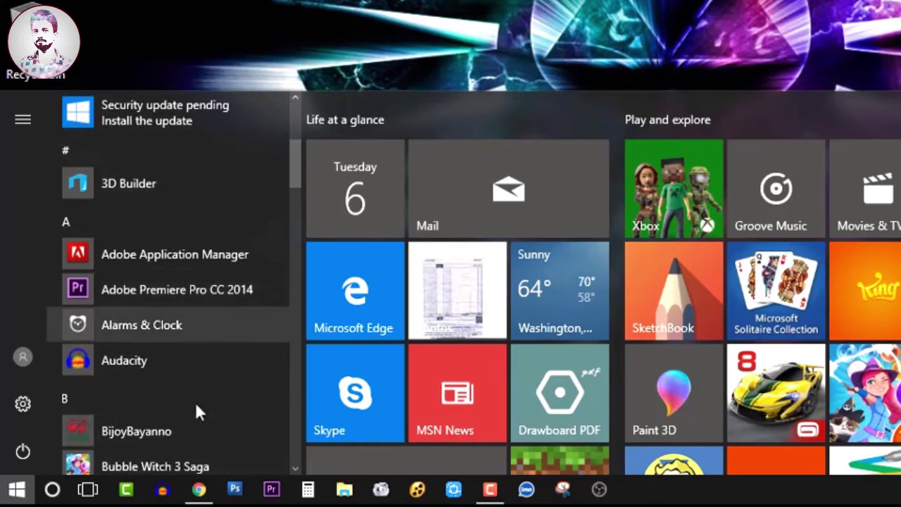
key(super)
key(super)
scroll(426, 354, down, 3)
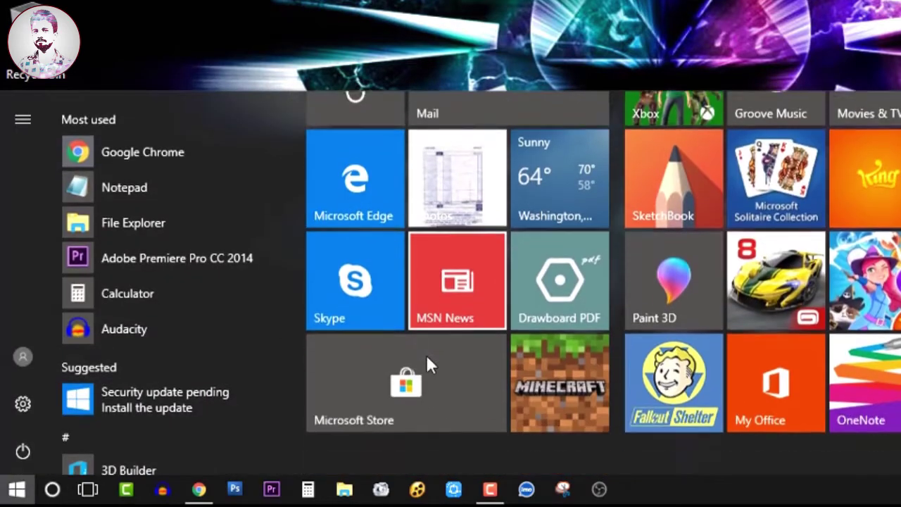
click(250, 445)
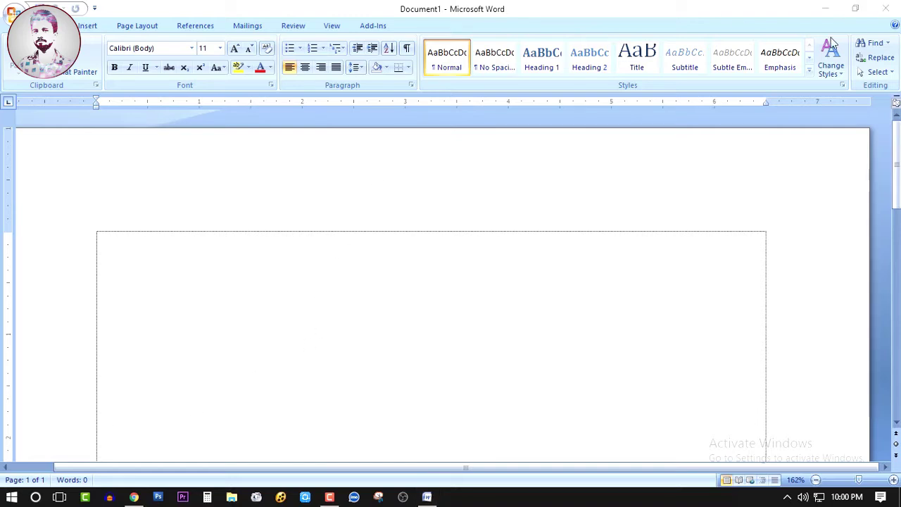
click(886, 8)
- Pin Microsoft Office Word 2007 from the Microsoft Office program group to the taskbar
click(11, 497)
scroll(144, 382, down, 6)
scroll(148, 399, down, 6)
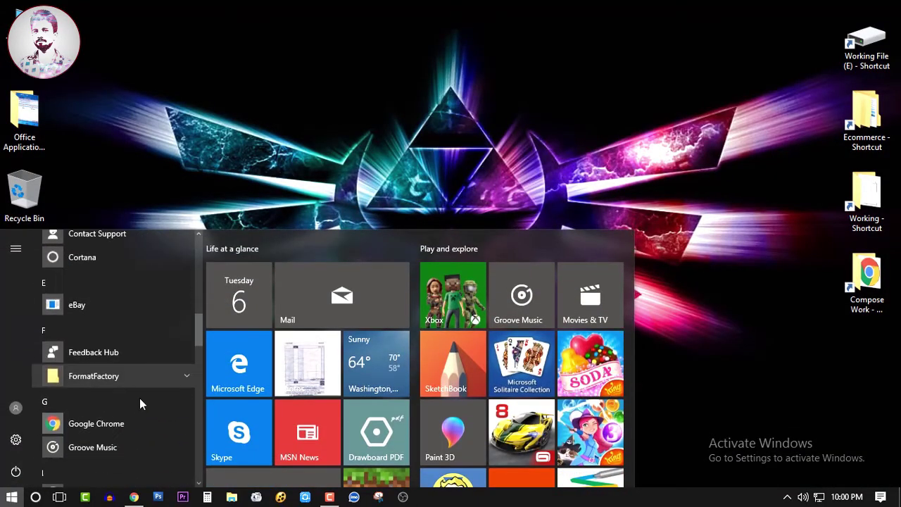
click(134, 357)
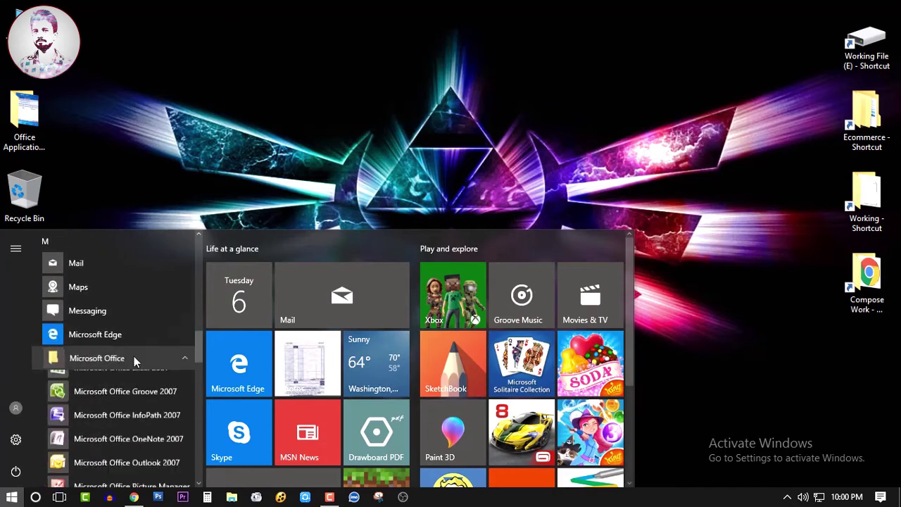
scroll(133, 356, down, 3)
scroll(130, 361, down, 2)
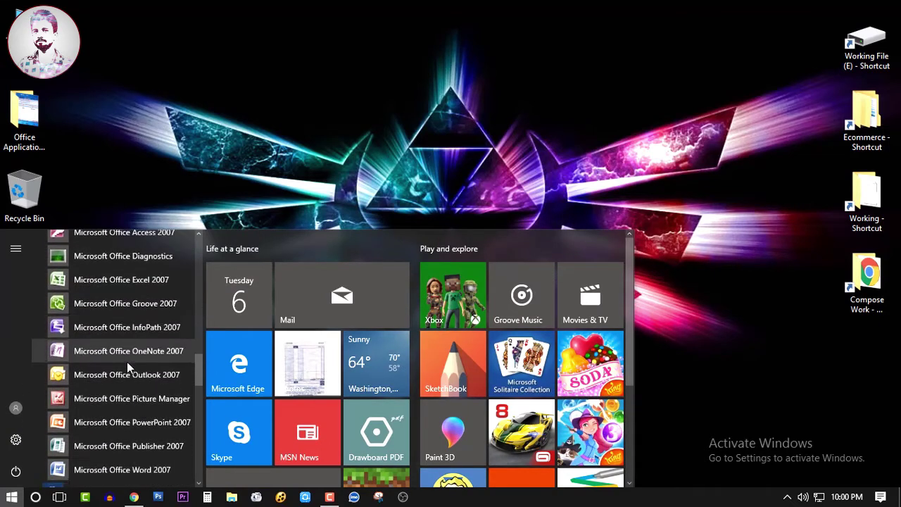
right_click(100, 460)
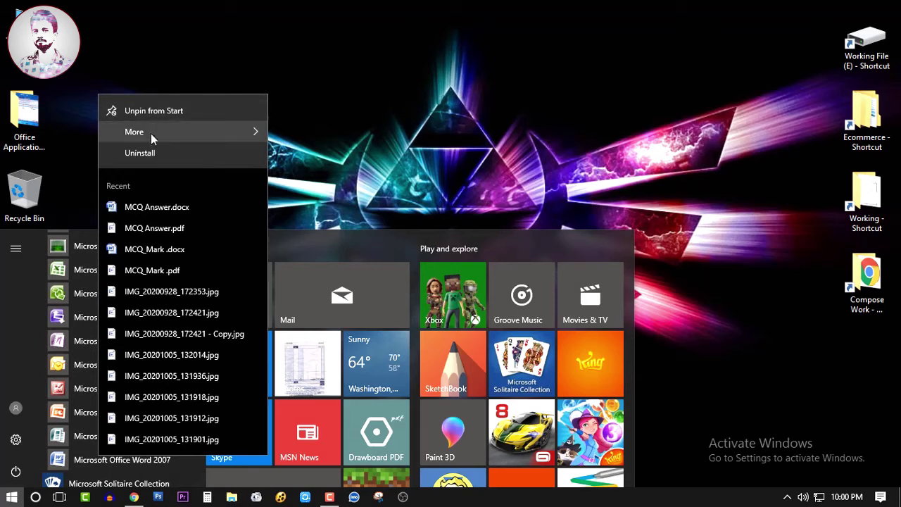
mouse_move(151, 133)
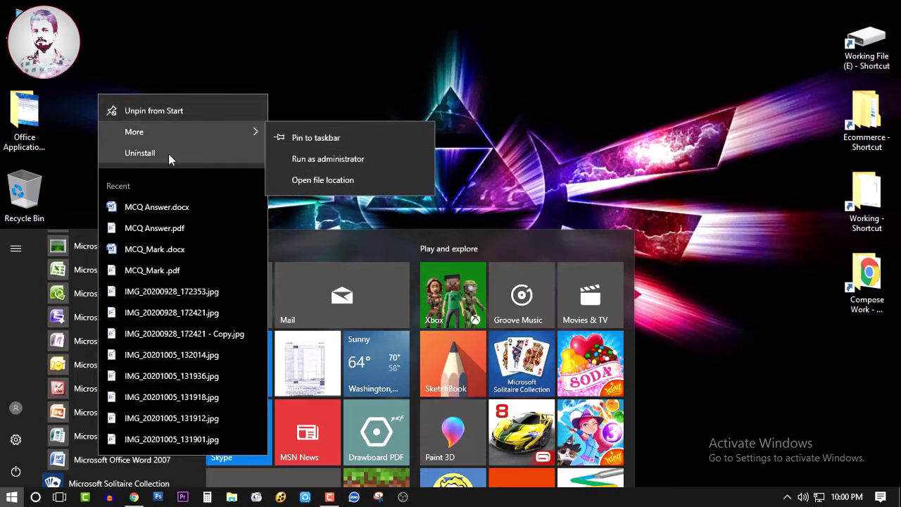
mouse_move(229, 134)
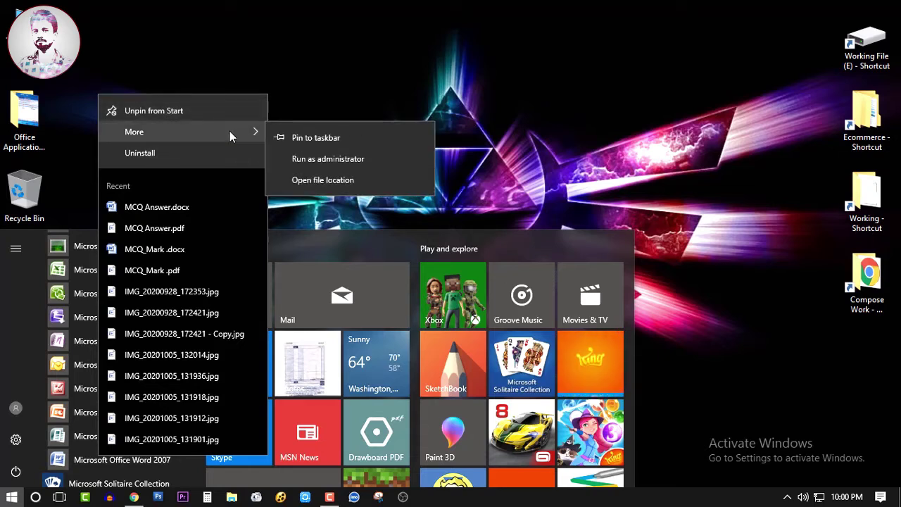
click(314, 138)
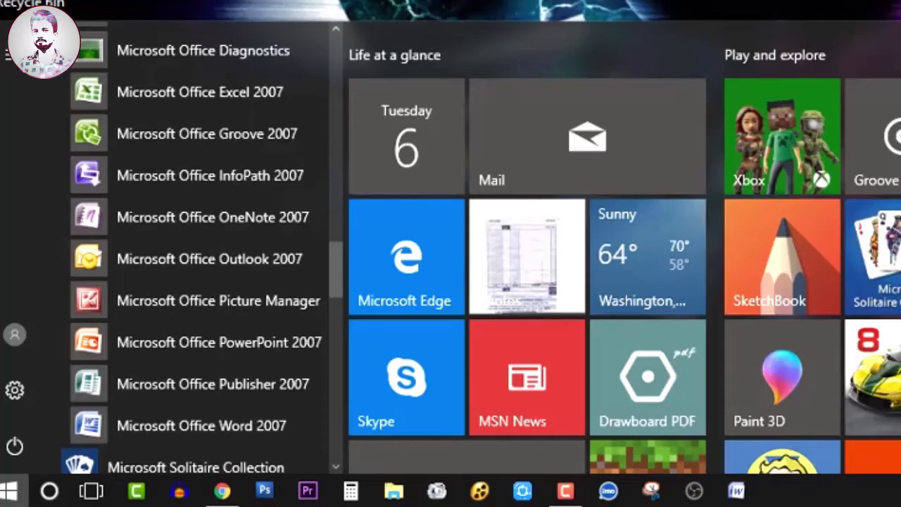
click(852, 468)
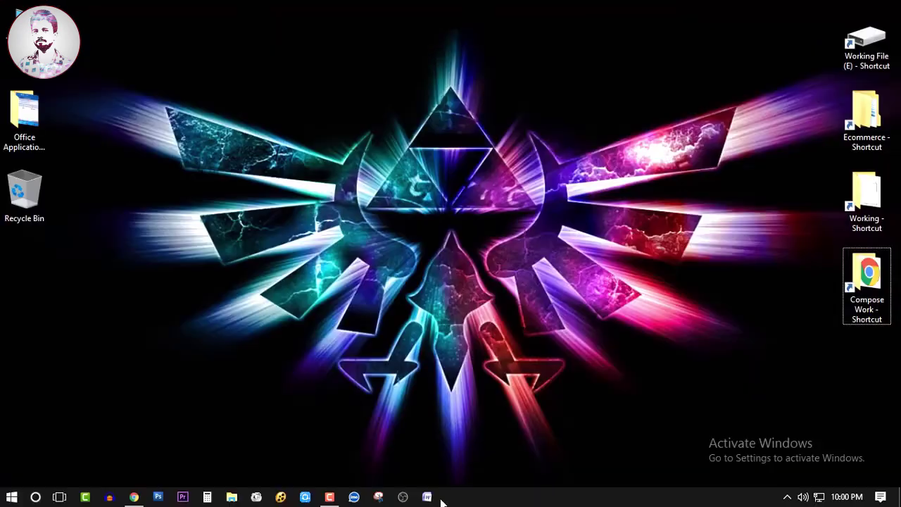
- Open Word from its taskbar shortcut, look over the blank page and close the program
click(427, 497)
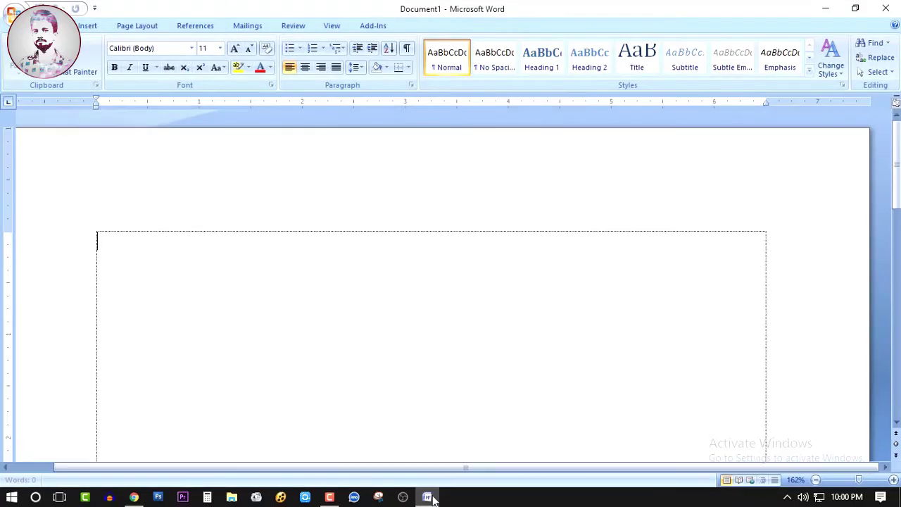
scroll(363, 314, down, 10)
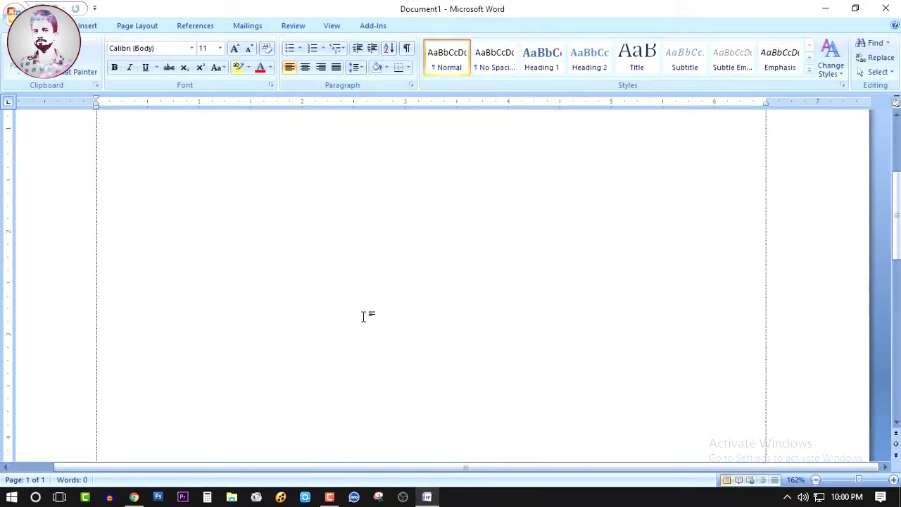
scroll(364, 336, up, 10)
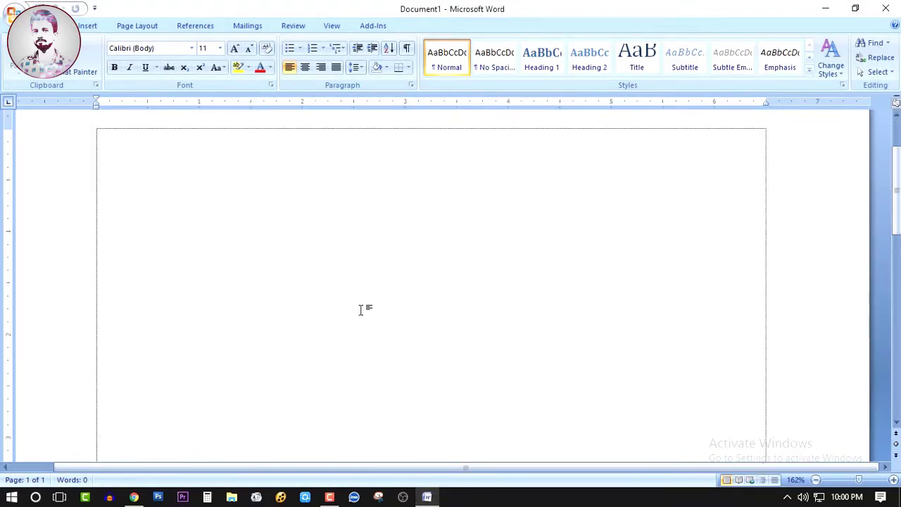
click(895, 7)
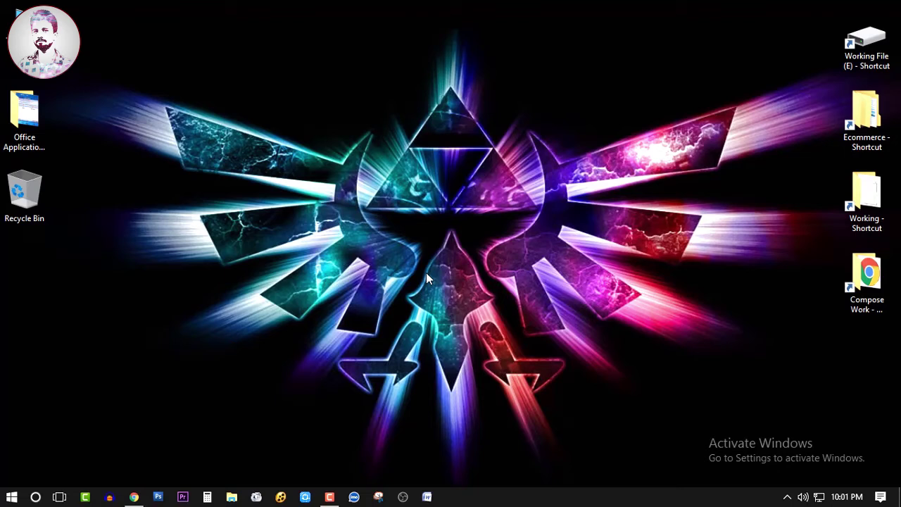
- Review the pinned Word 2007 tile on Start and the alphabetical list of installed programs
click(11, 497)
scroll(92, 324, down, 2)
click(295, 44)
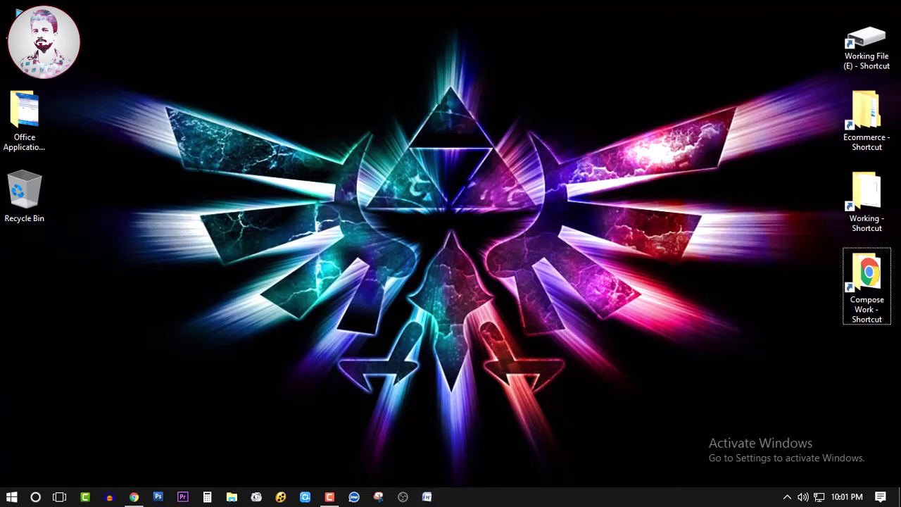
click(12, 497)
scroll(388, 366, down, 3)
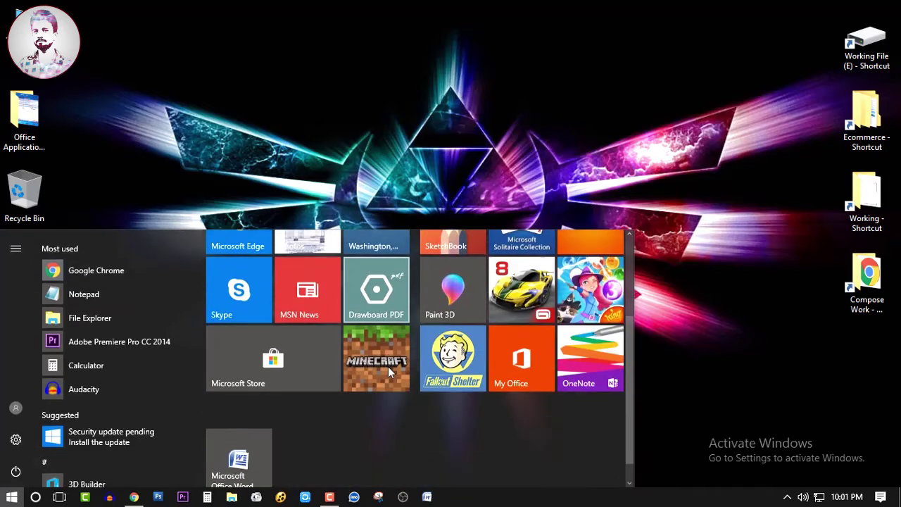
scroll(410, 401, up, 2)
scroll(373, 394, down, 2)
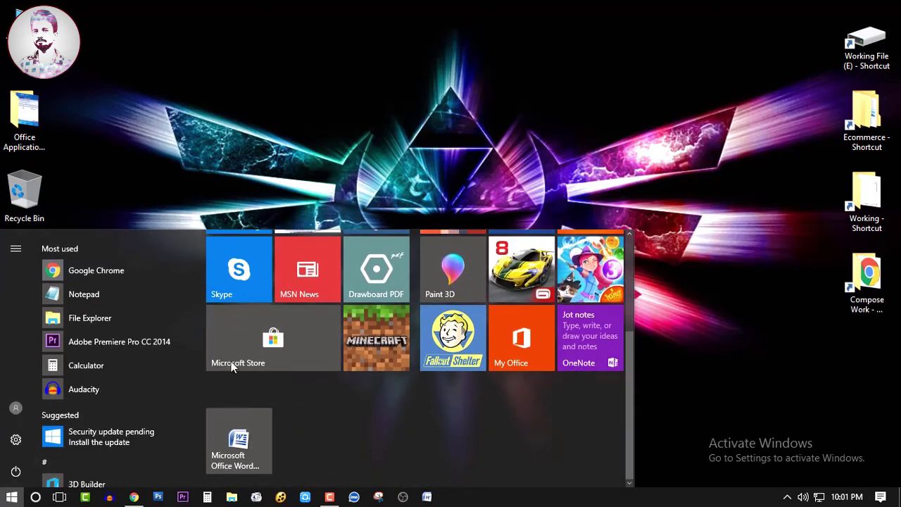
click(462, 31)
click(11, 497)
scroll(121, 343, down, 3)
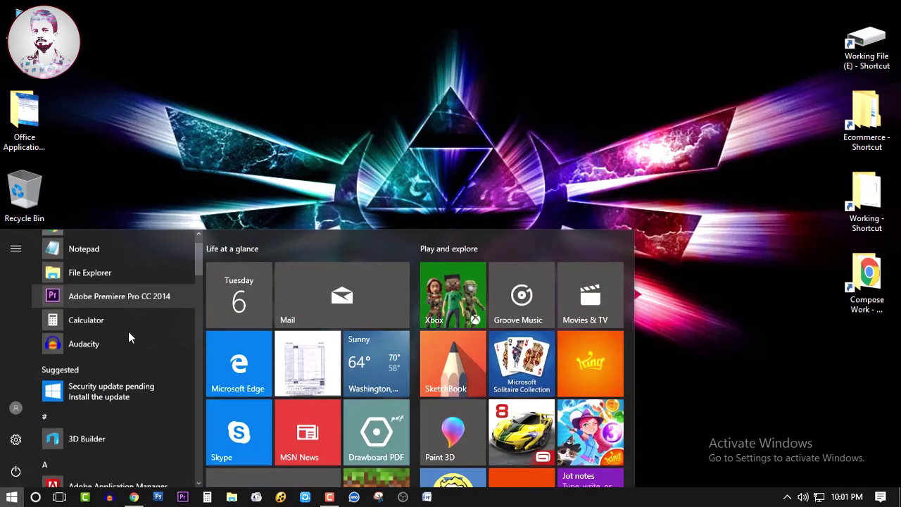
scroll(109, 366, down, 8)
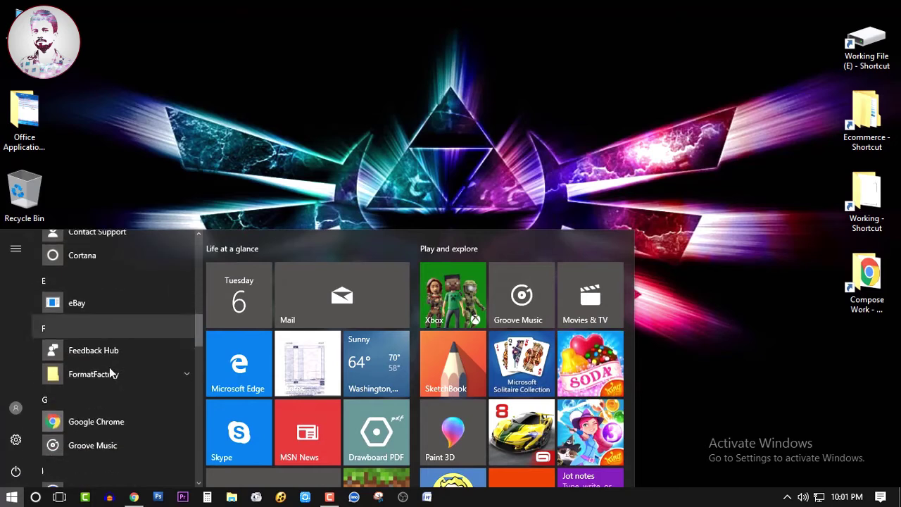
click(240, 139)
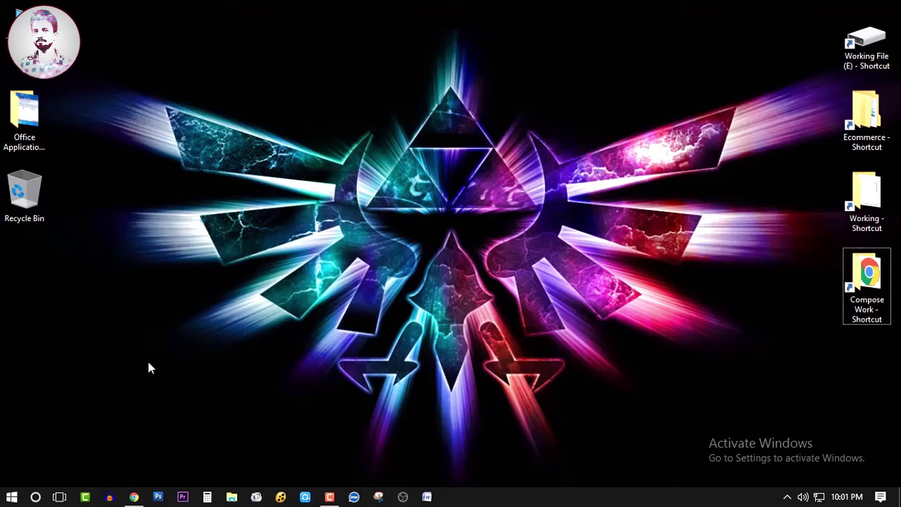
- Search Start for "office word", launch Microsoft Office Word 2007 from the best match and close the blank document
key(super)
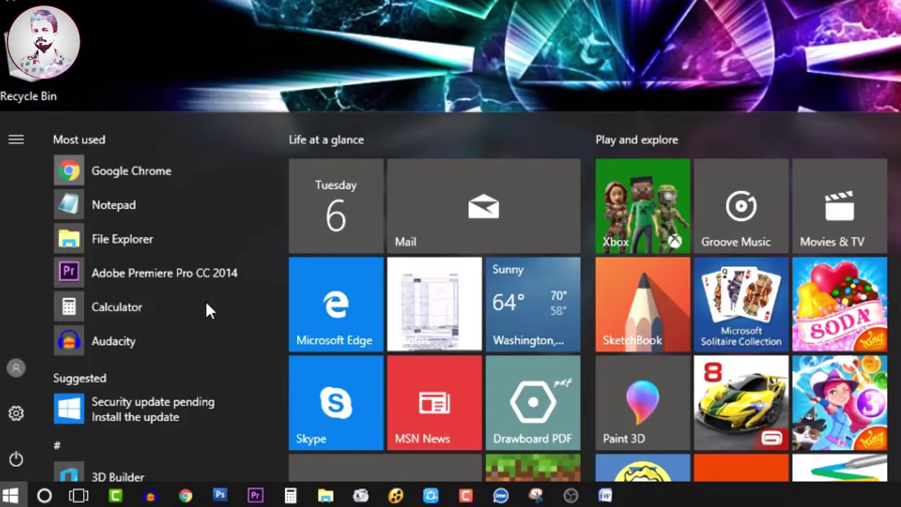
text(o)
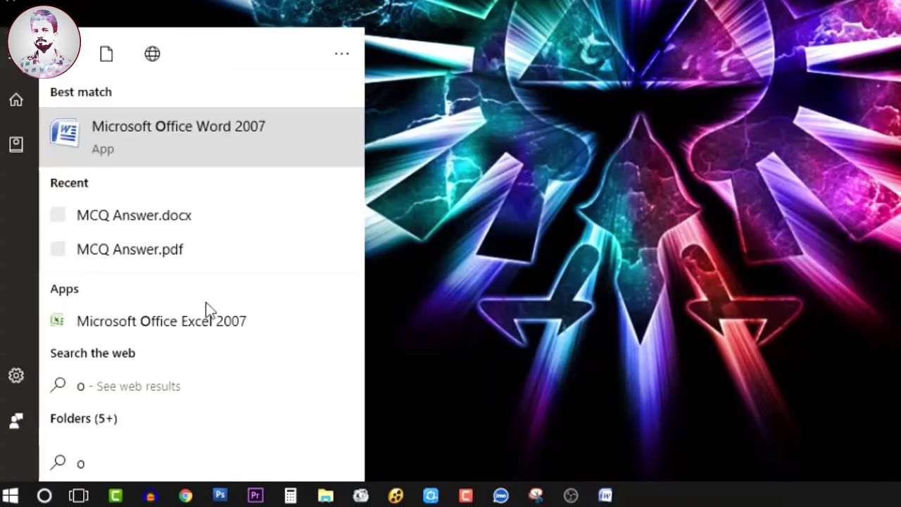
text(ff)
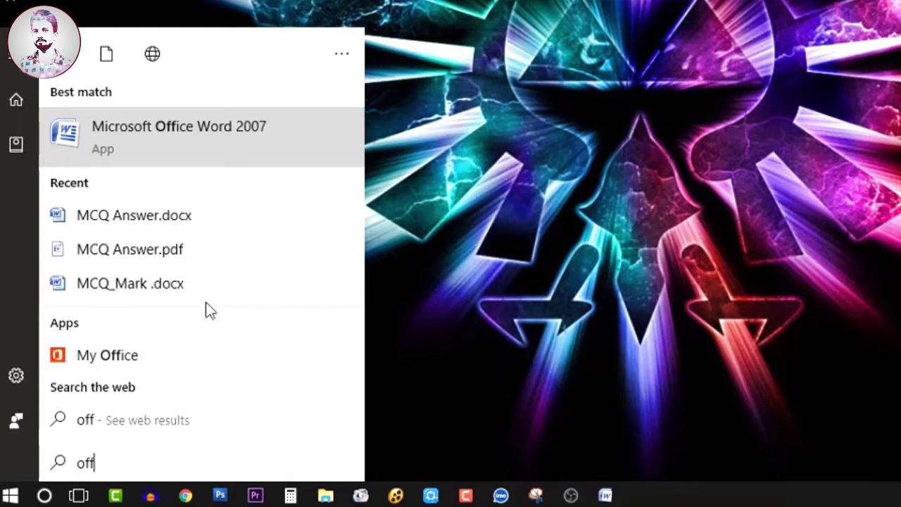
text(ice)
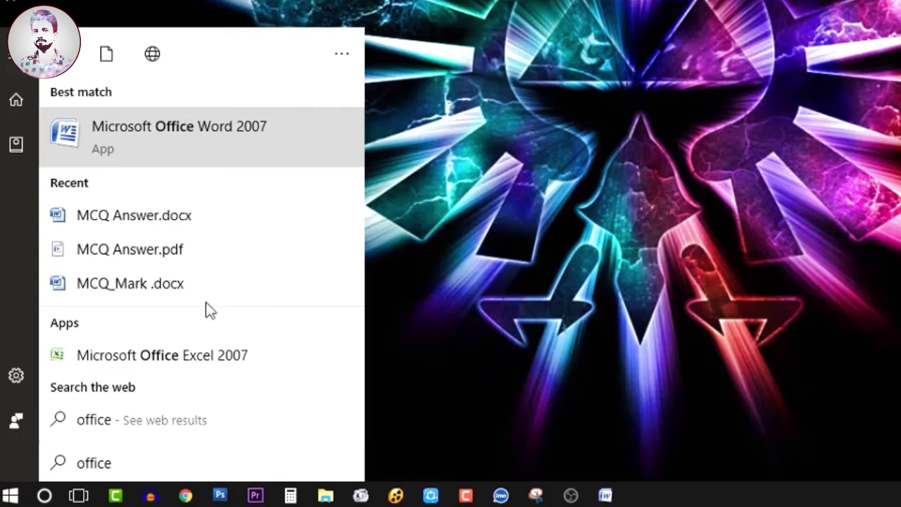
text(wo)
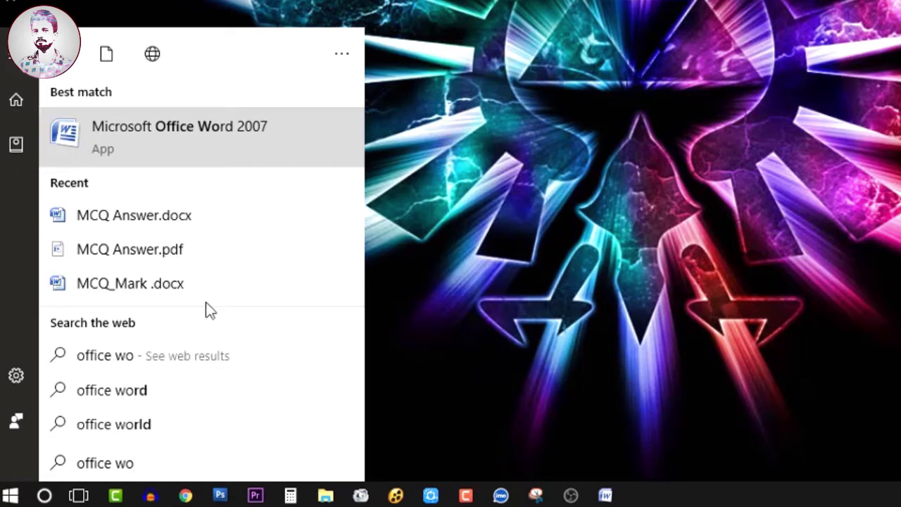
text(rd)
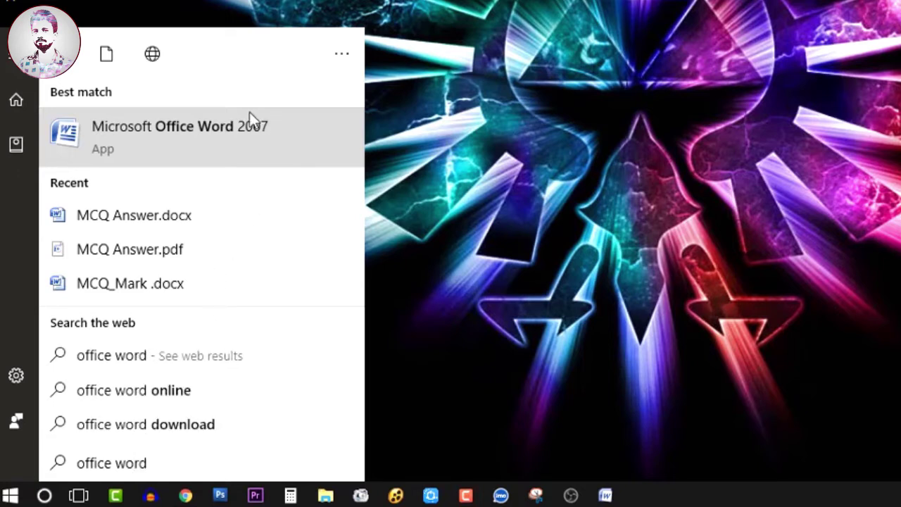
click(216, 140)
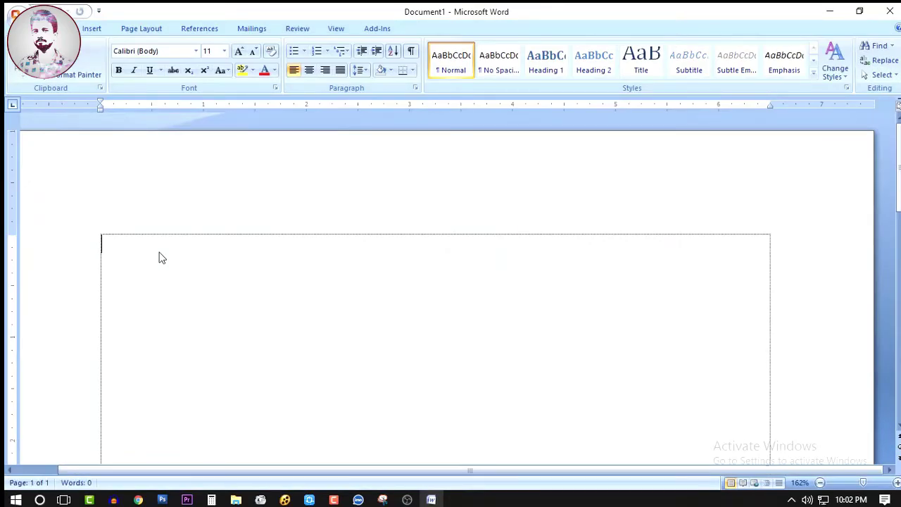
click(890, 12)
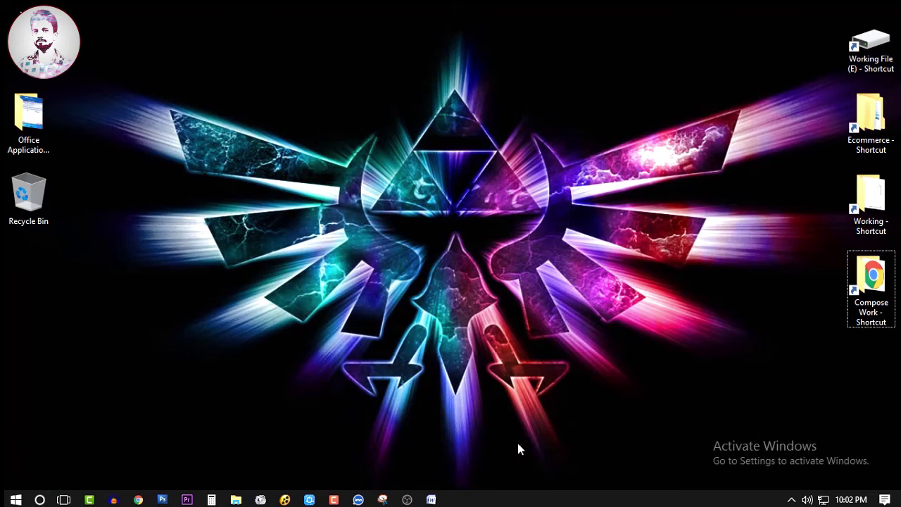
- Review the Start tiles and the alphabetical program list for places to open Word, and close Start
click(15, 499)
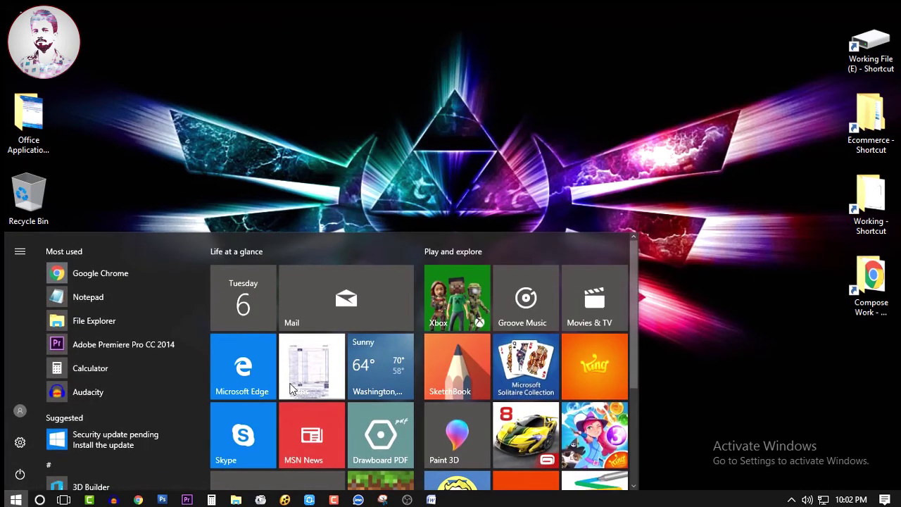
scroll(295, 401, down, 2)
scroll(295, 397, down, 2)
scroll(77, 433, down, 5)
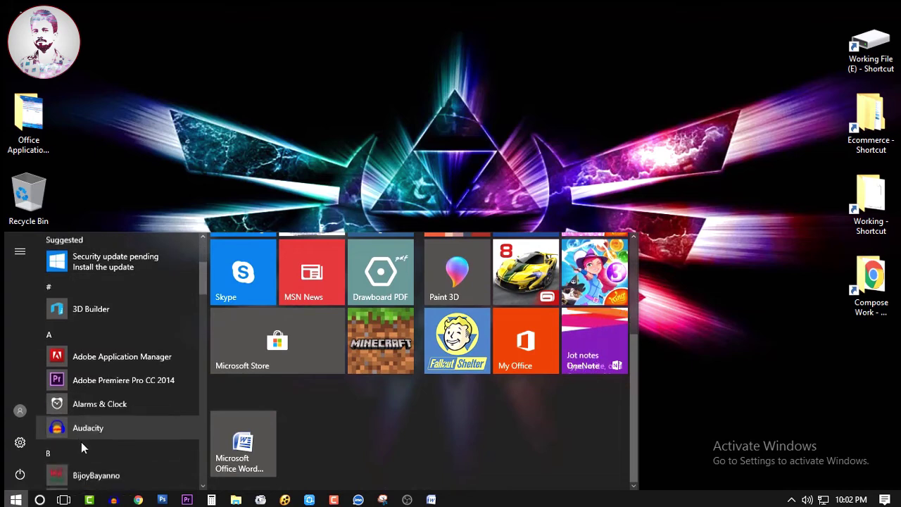
click(265, 26)
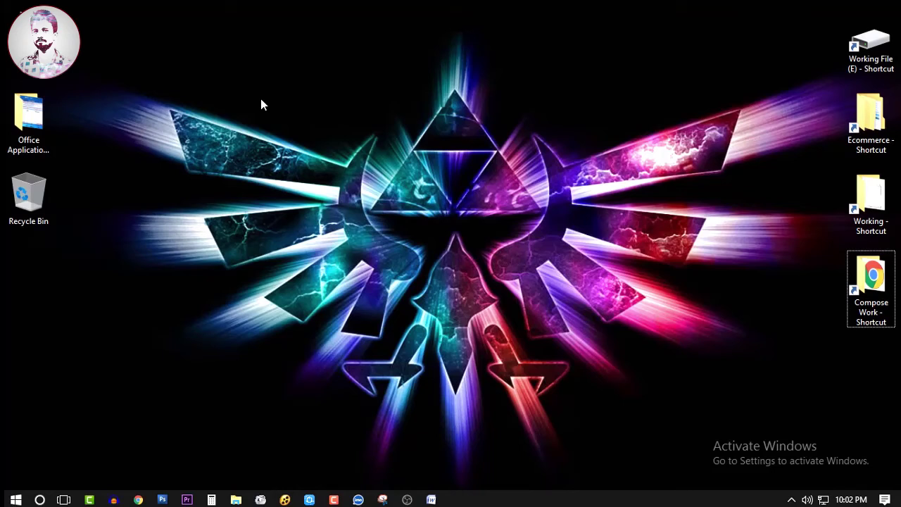
- Find Control Panel by searching "con", review the installed software under Programs and Features, and close the window
key(super)
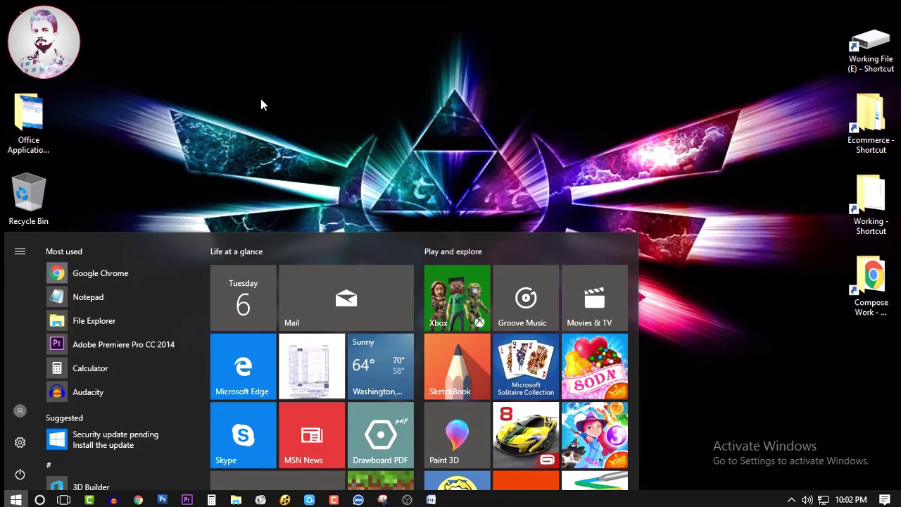
text(con)
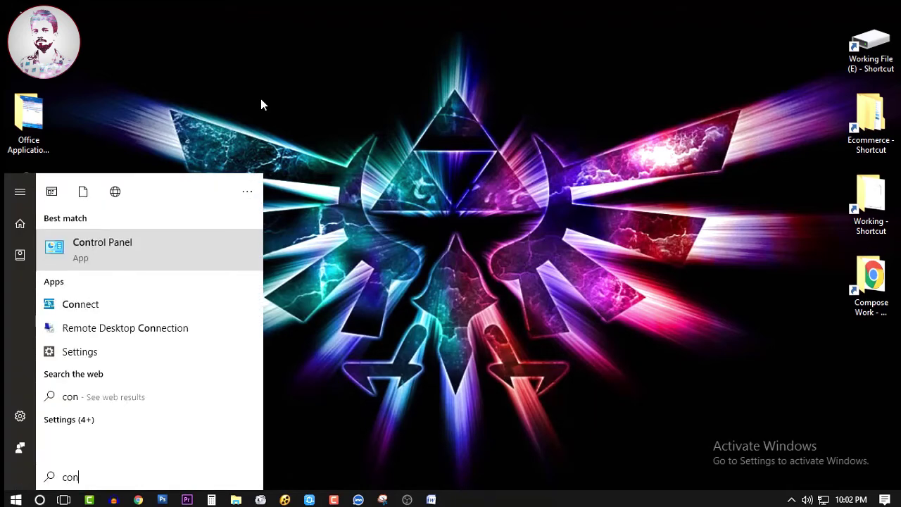
key(Return)
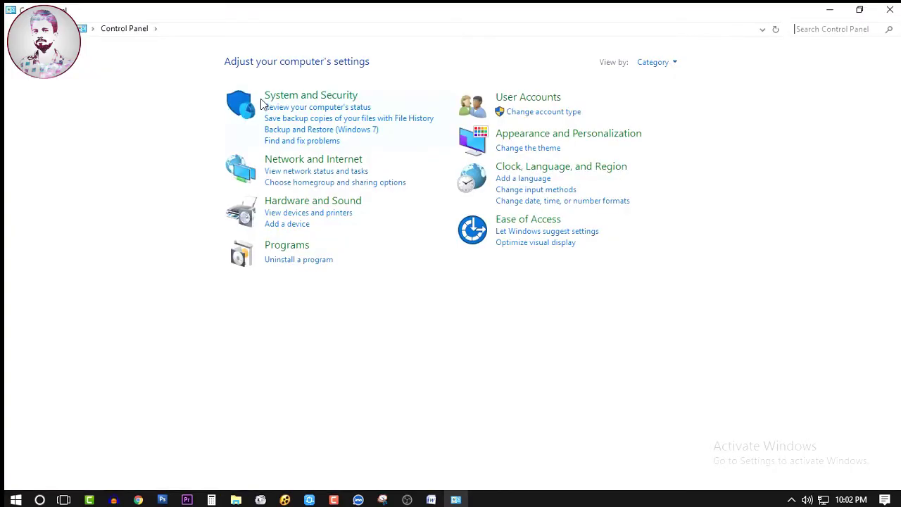
click(285, 247)
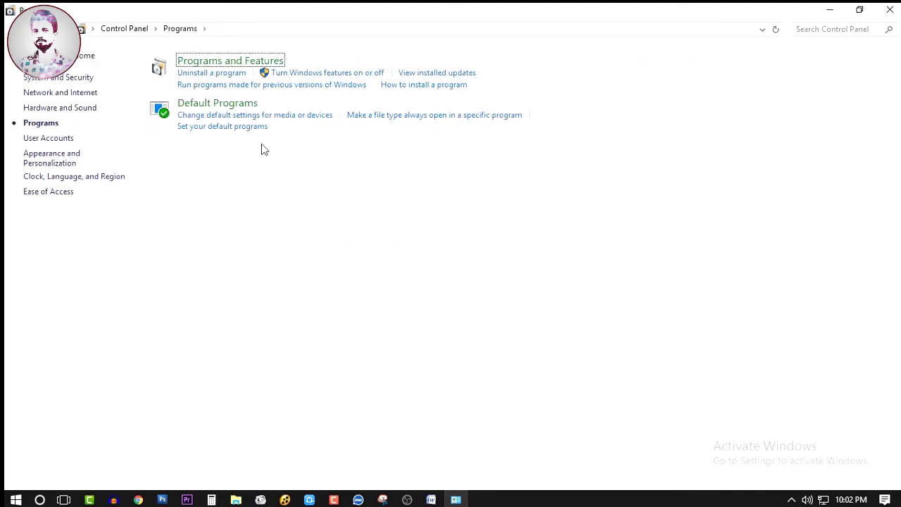
click(210, 64)
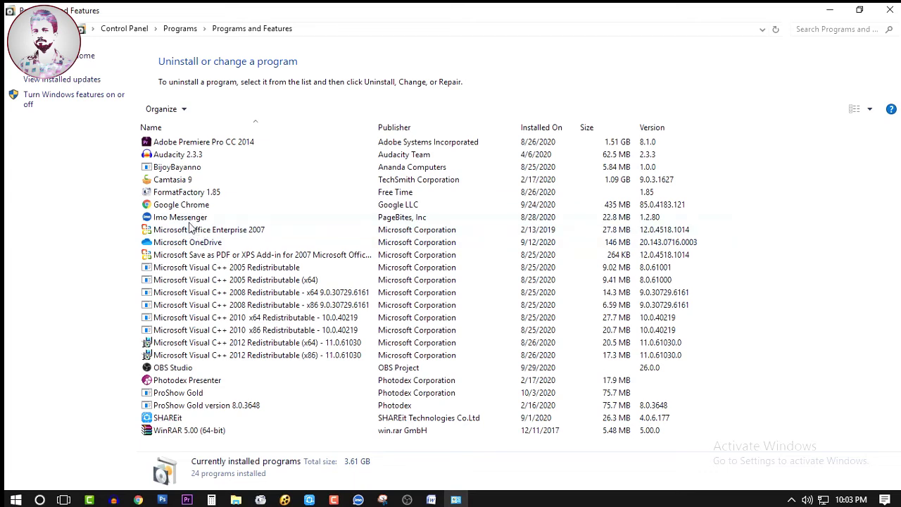
click(890, 10)
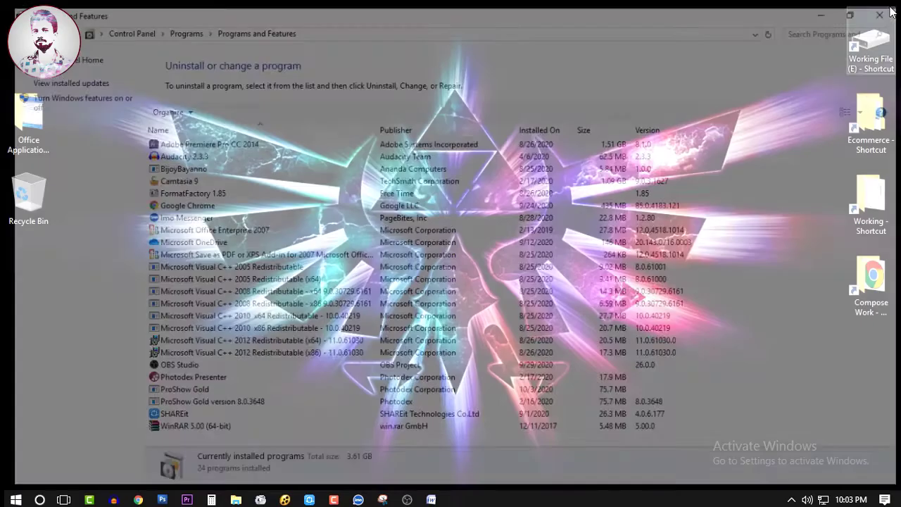
- Refresh the Windows desktop twice
right_click(187, 104)
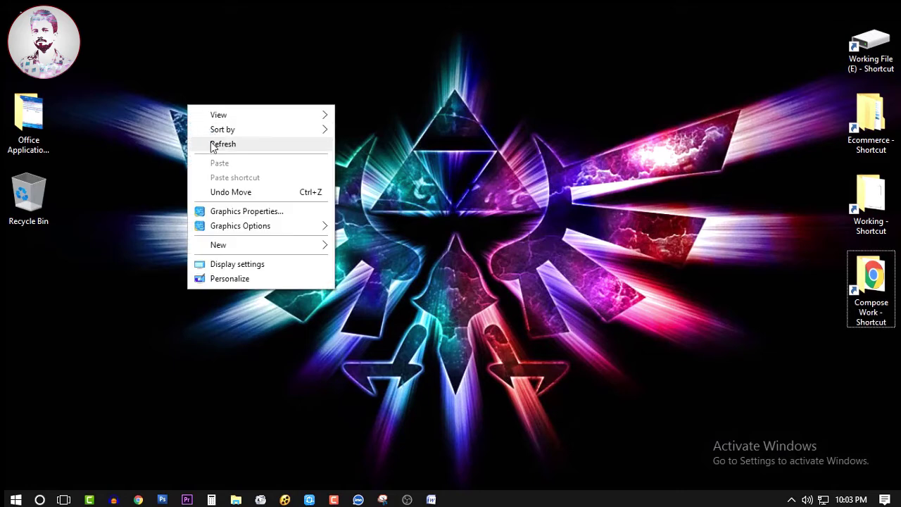
click(214, 146)
right_click(187, 106)
click(211, 146)
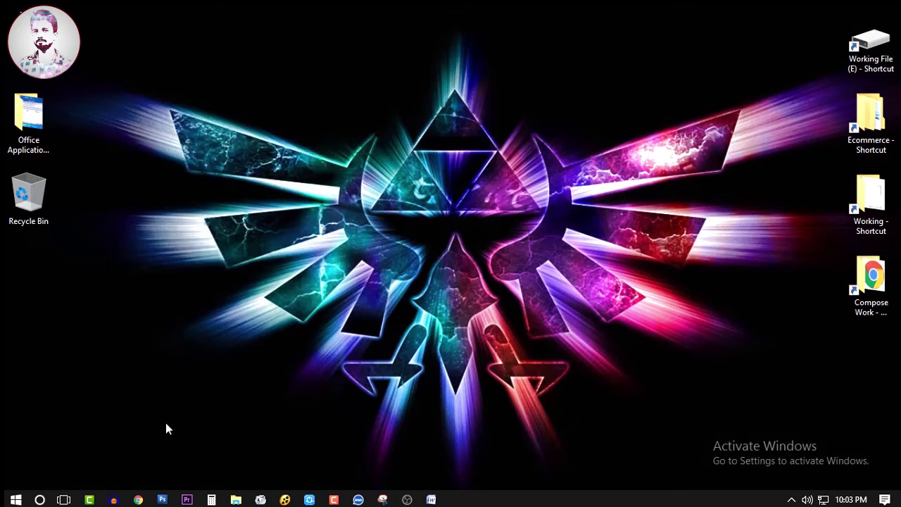
- Show the office application course playlist in Chrome and launch Microsoft Office Word 2007 from its Start tile
click(140, 501)
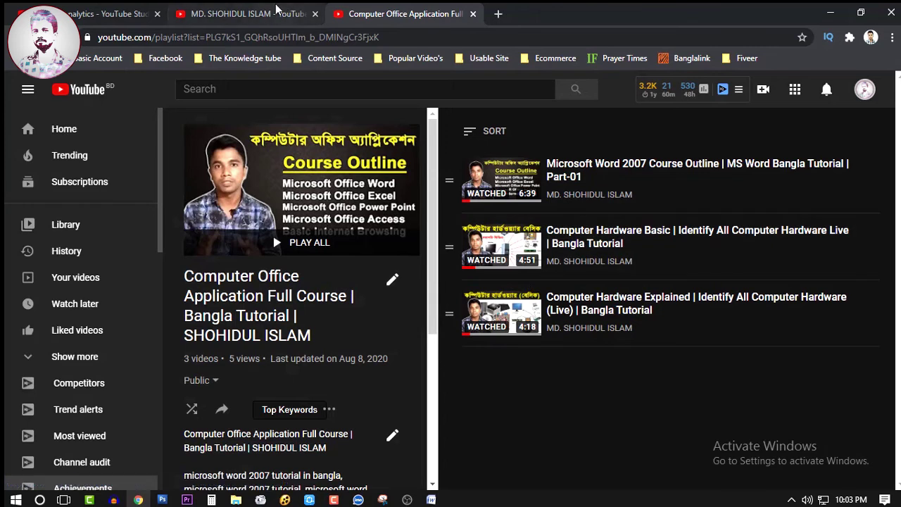
click(13, 500)
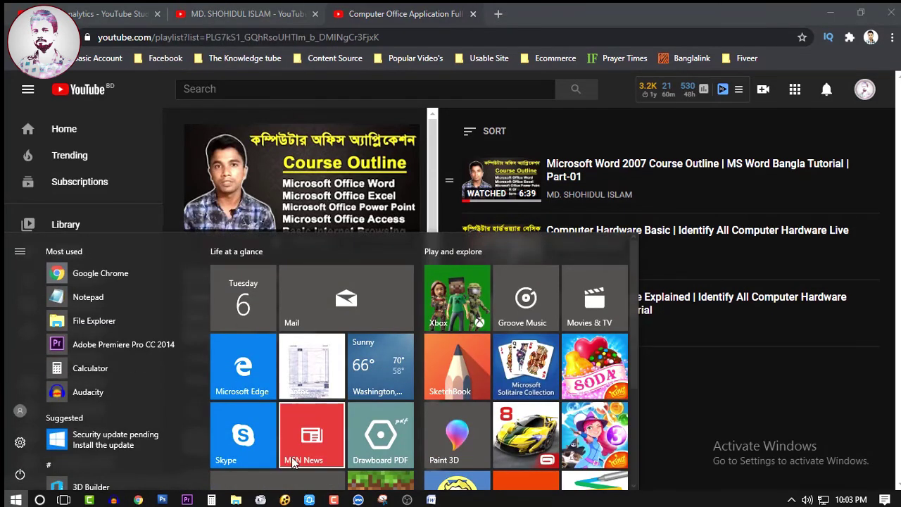
scroll(293, 450, down, 5)
click(249, 458)
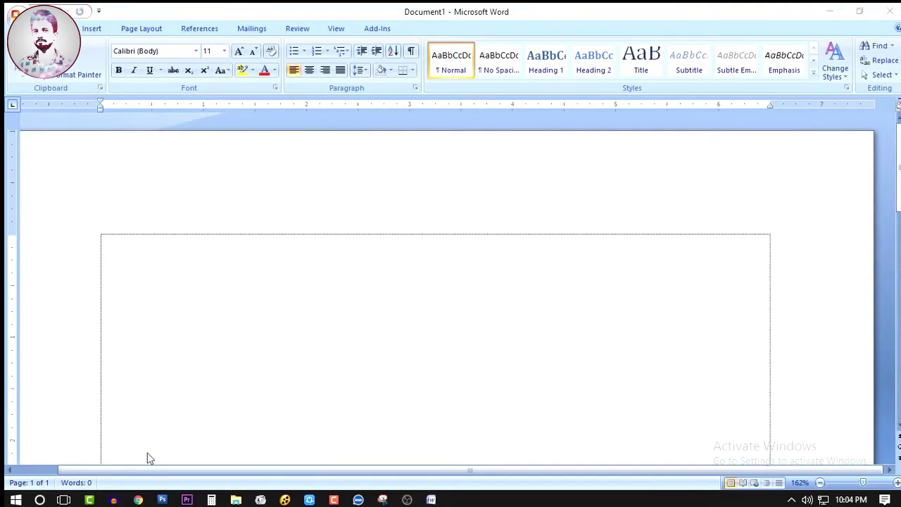
- Switch between the YouTube course playlist in Chrome and the blank Word document, and minimize Word
click(138, 500)
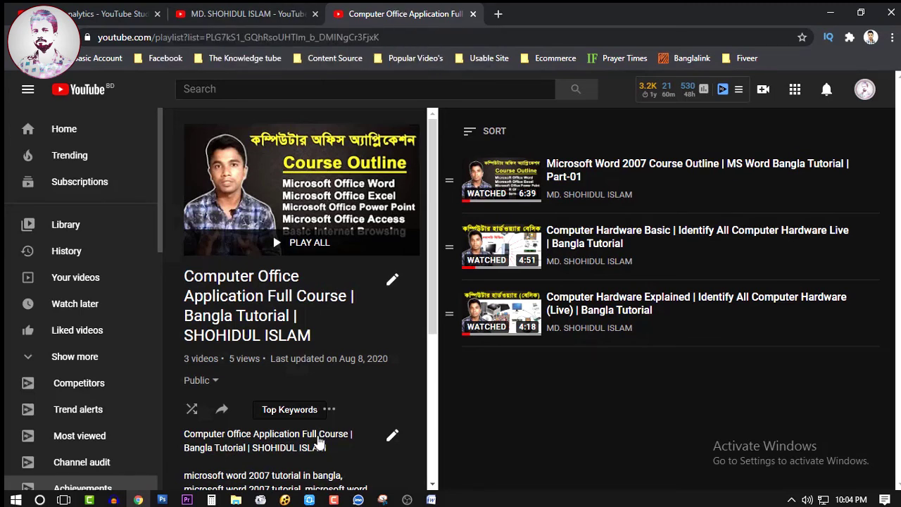
click(431, 499)
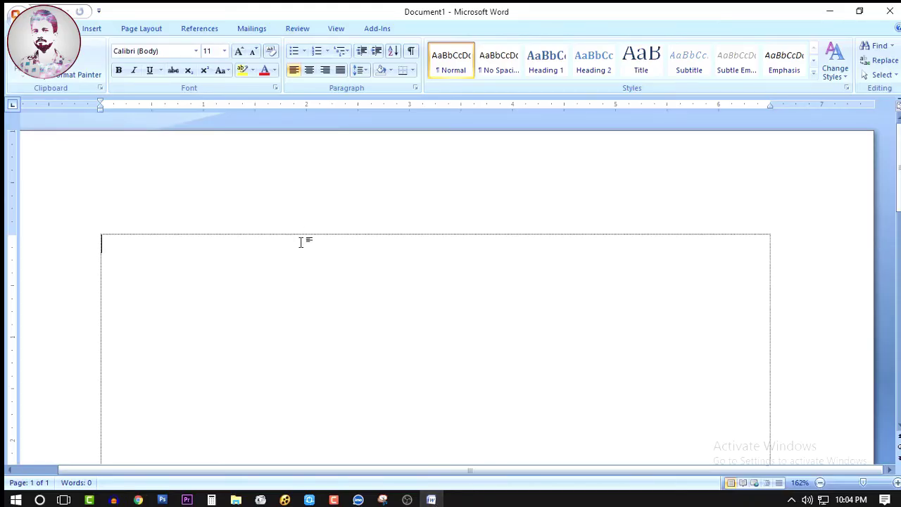
click(827, 15)
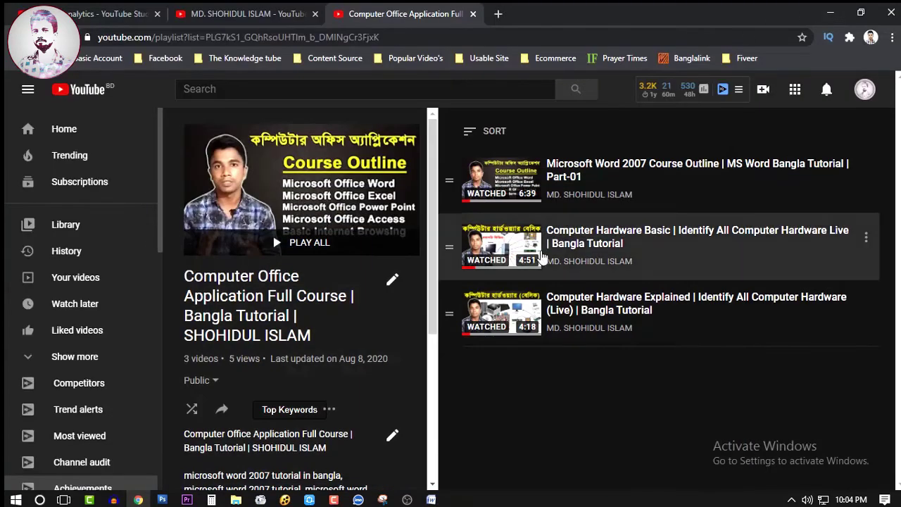
- Look through the uploaded videos on the YouTube channel page and return to the Computer Office Application Full Course playlist
click(252, 11)
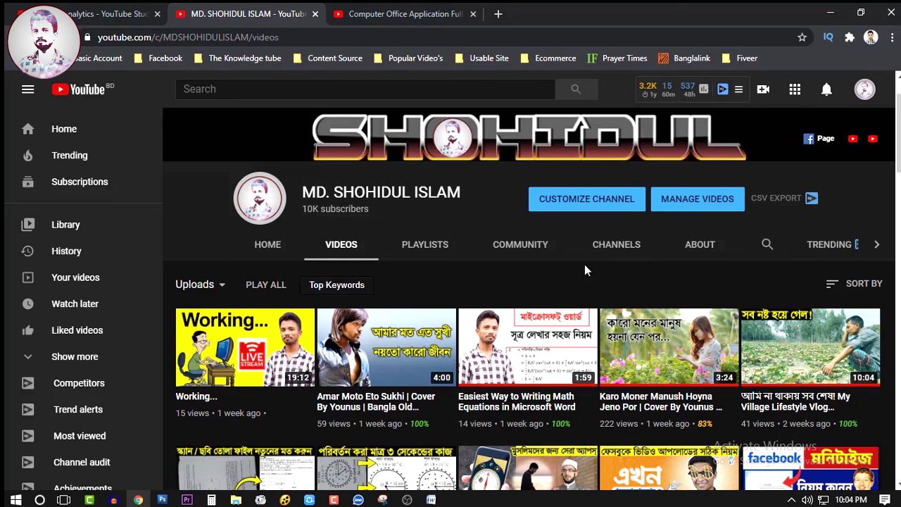
scroll(548, 283, down, 3)
scroll(548, 282, up, 2)
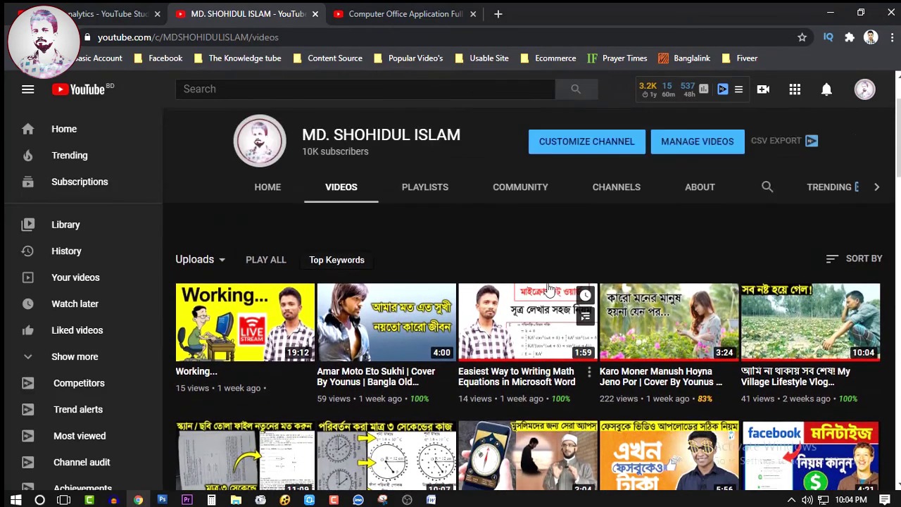
scroll(550, 289, up, 2)
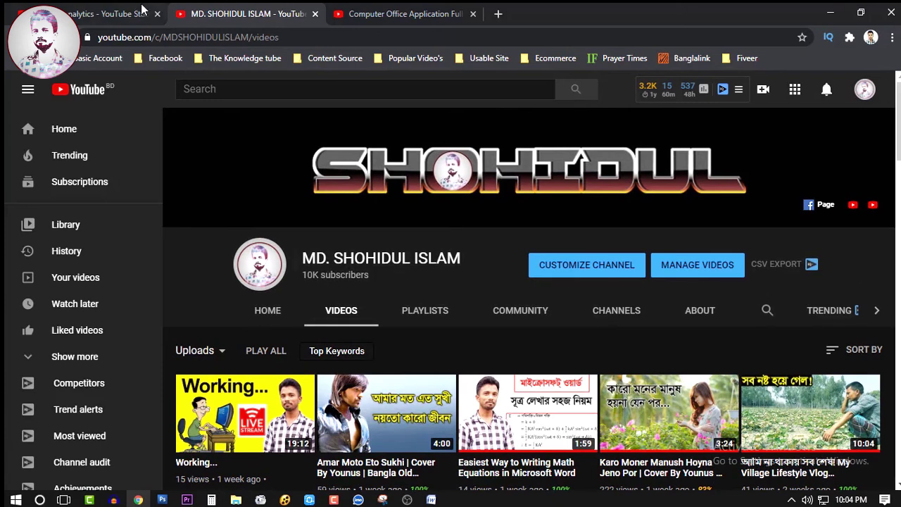
click(446, 9)
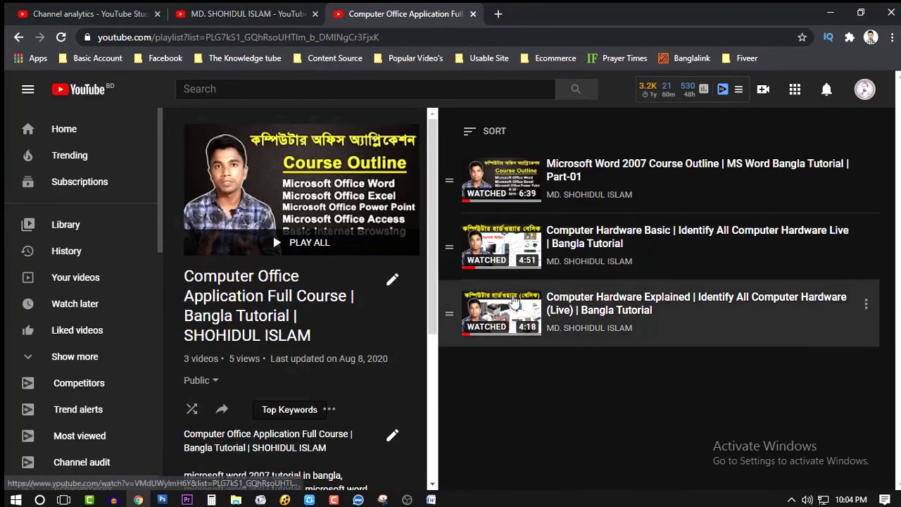